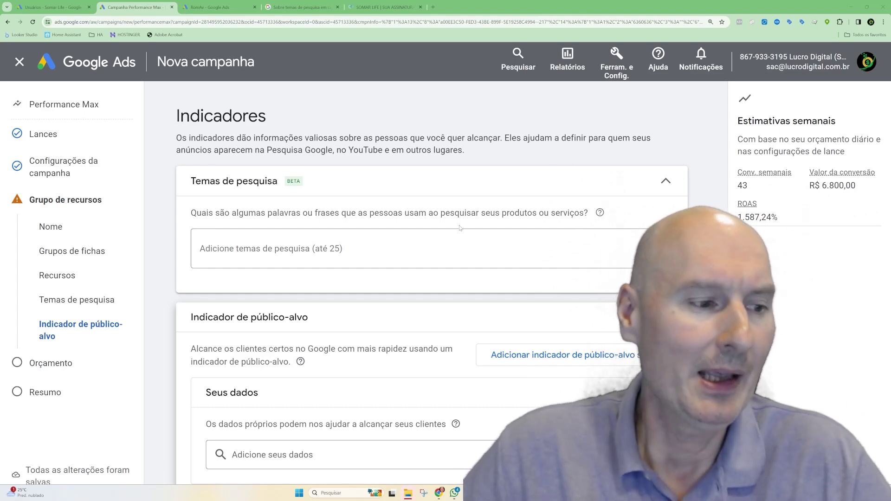
Step: Browse the site visitor segments available as own data for the audience signal, from the GA audiences to the Google Ads ones
scroll(458, 221, down, 2)
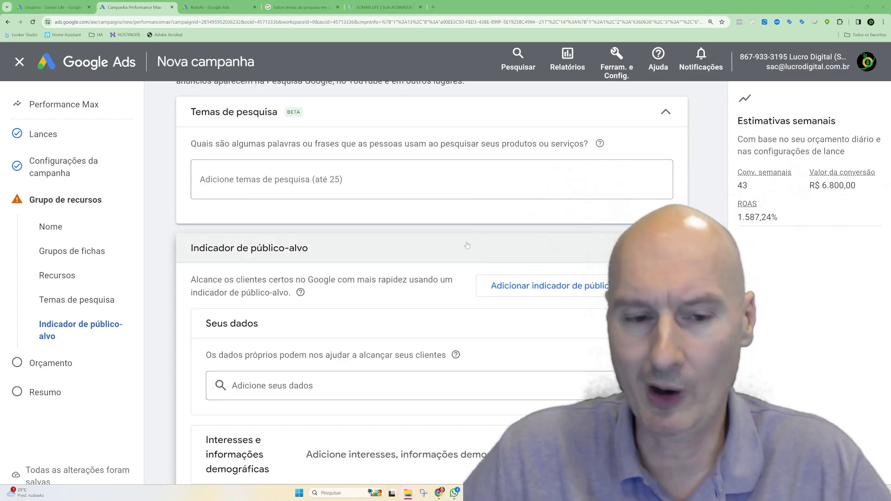
scroll(467, 245, down, 2)
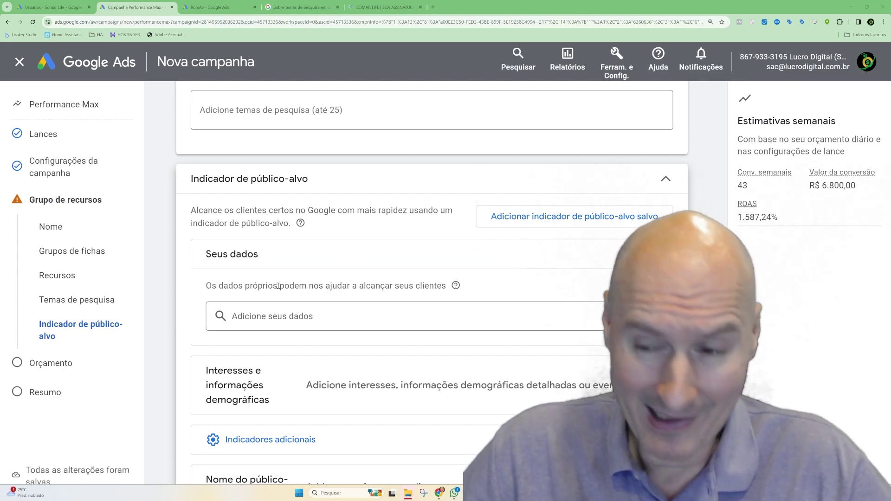
scroll(277, 286, down, 1)
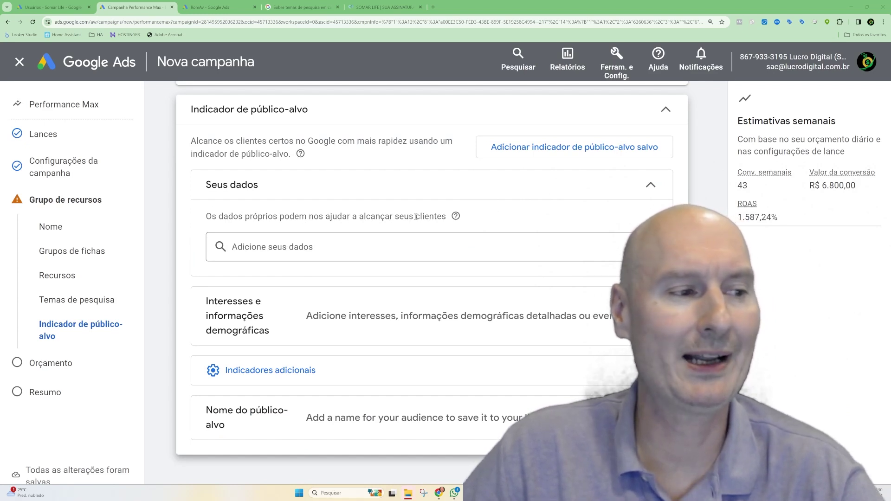
click(375, 240)
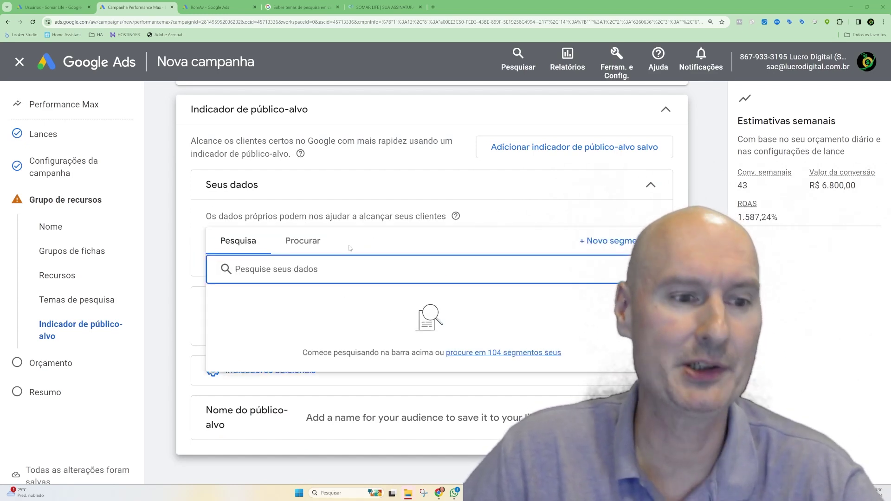
click(304, 246)
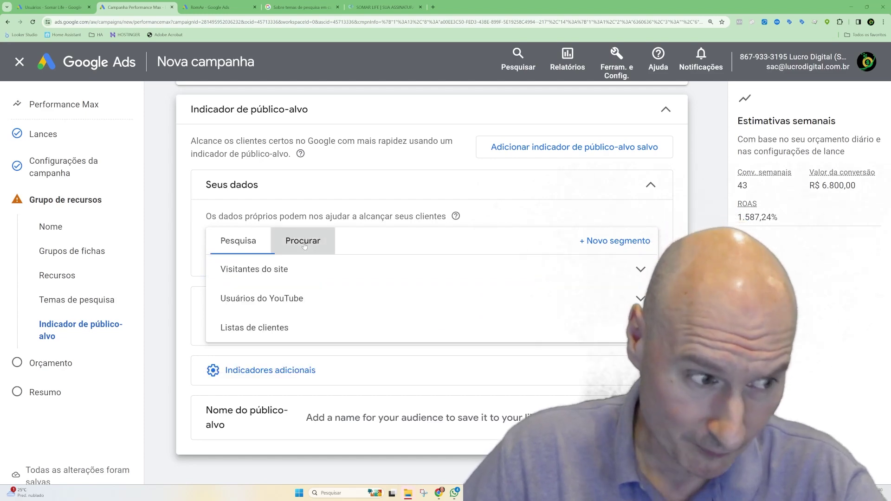
click(275, 276)
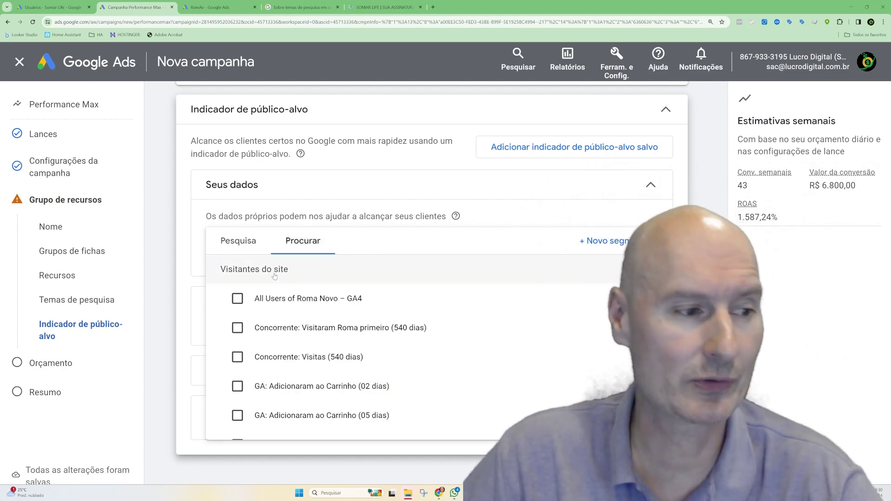
mouse_move(478, 310)
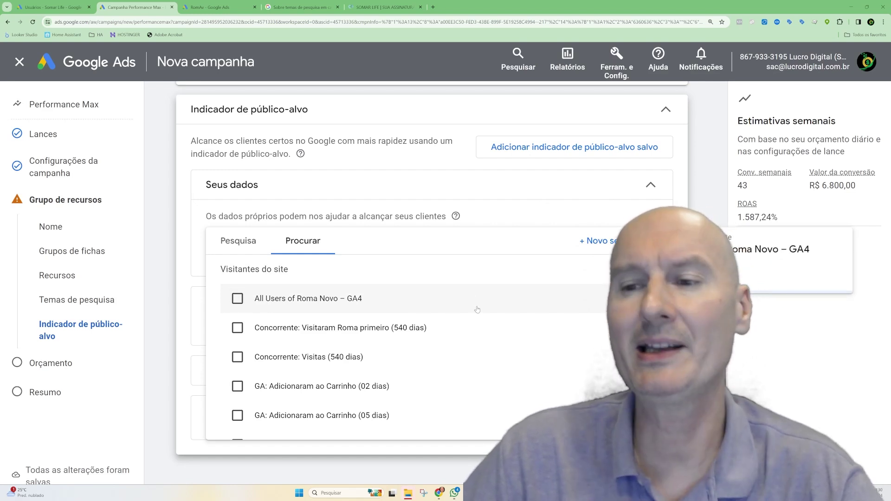
scroll(445, 317, down, 1)
mouse_move(446, 318)
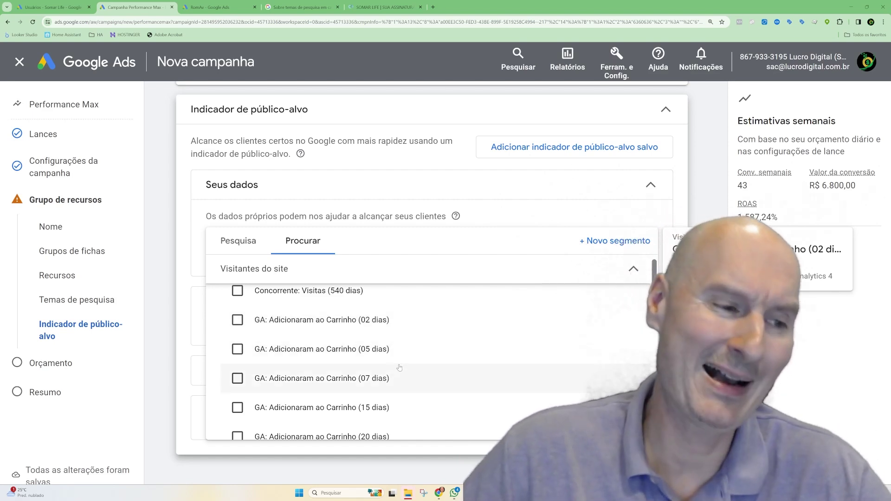
scroll(418, 338, up, 3)
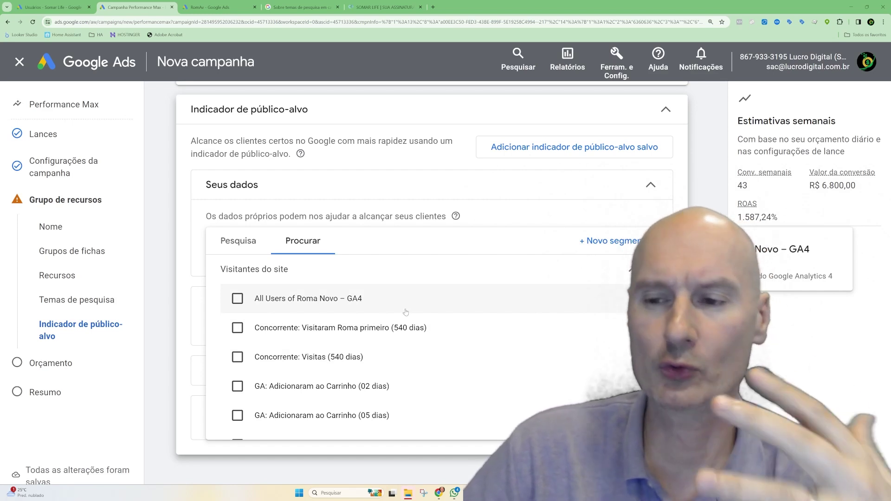
scroll(406, 312, down, 3)
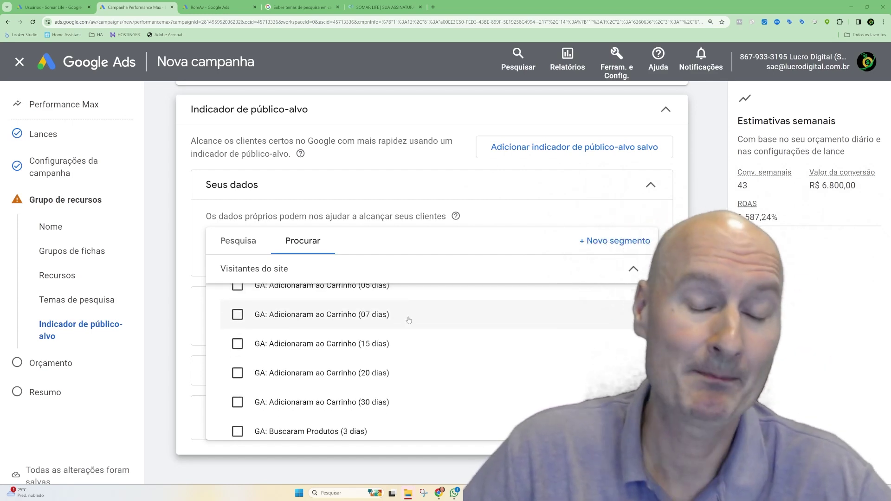
mouse_move(406, 325)
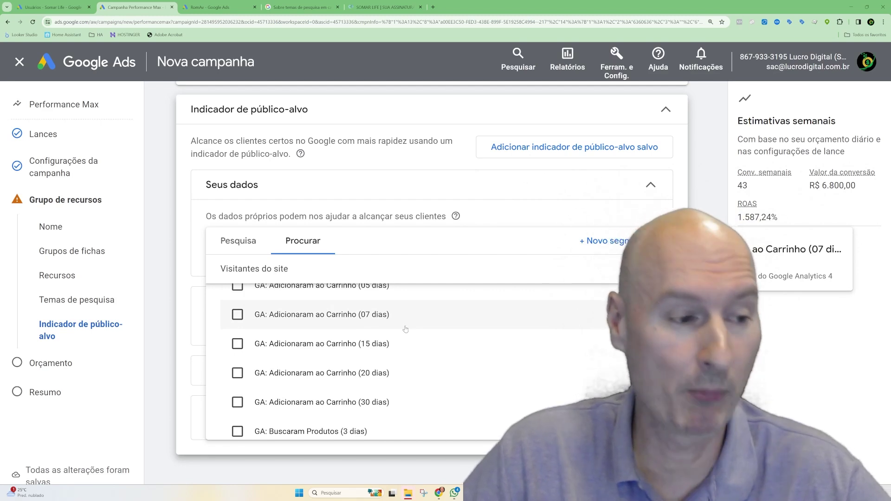
scroll(405, 329, down, 6)
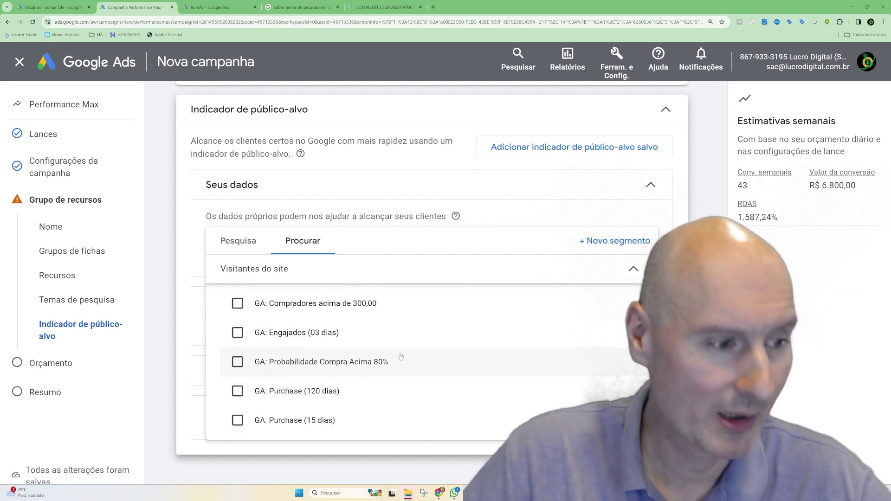
scroll(401, 357, down, 10)
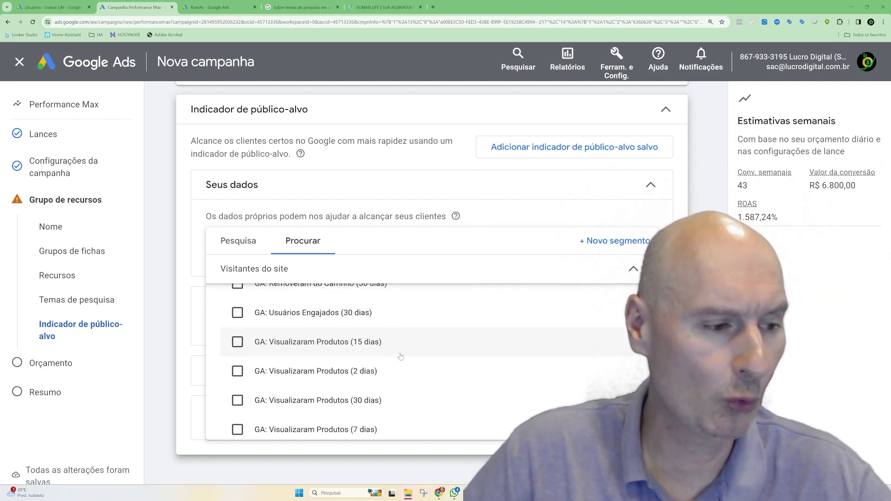
scroll(401, 357, down, 10)
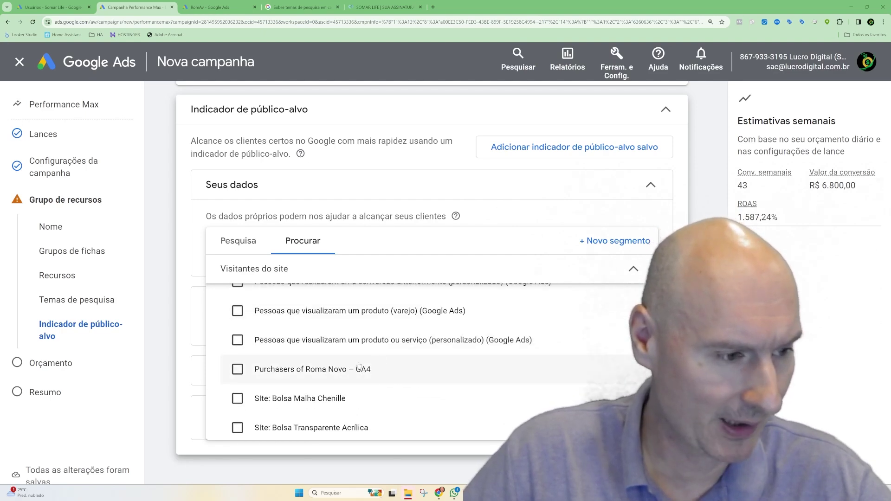
Step: Try adding the site visitor segment "Purchasers of Roma Novo – GA4" to the audience signal's own data
scroll(359, 366, up, 2)
mouse_move(317, 335)
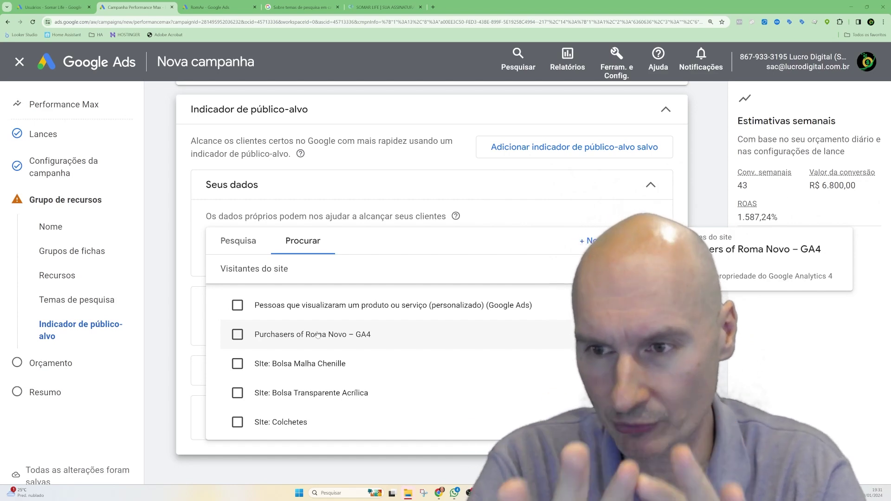
click(242, 332)
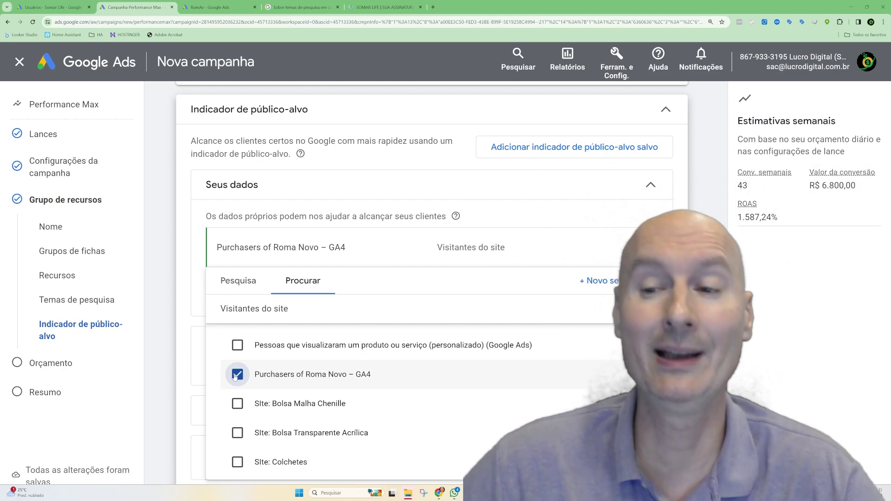
click(236, 375)
scroll(243, 402, up, 10)
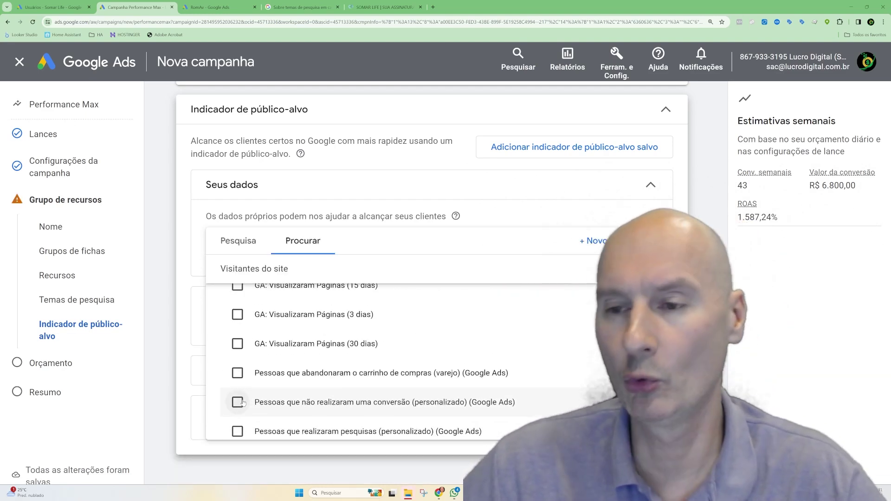
scroll(244, 403, up, 3)
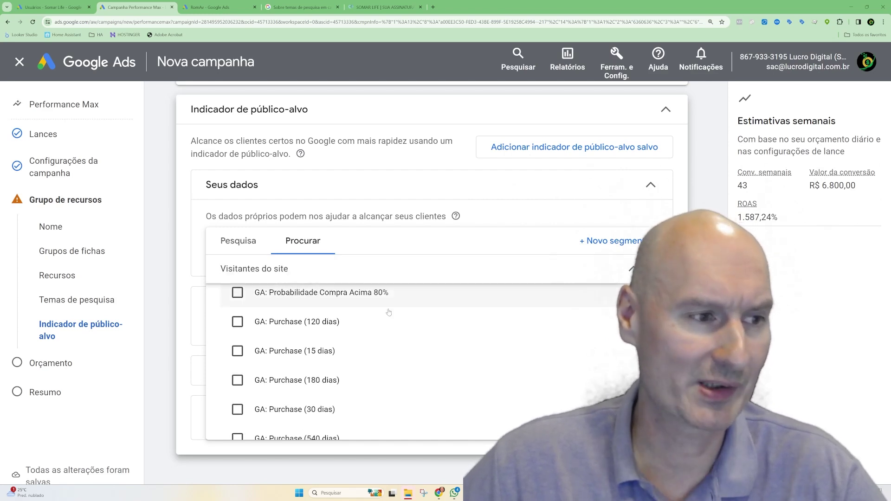
click(238, 241)
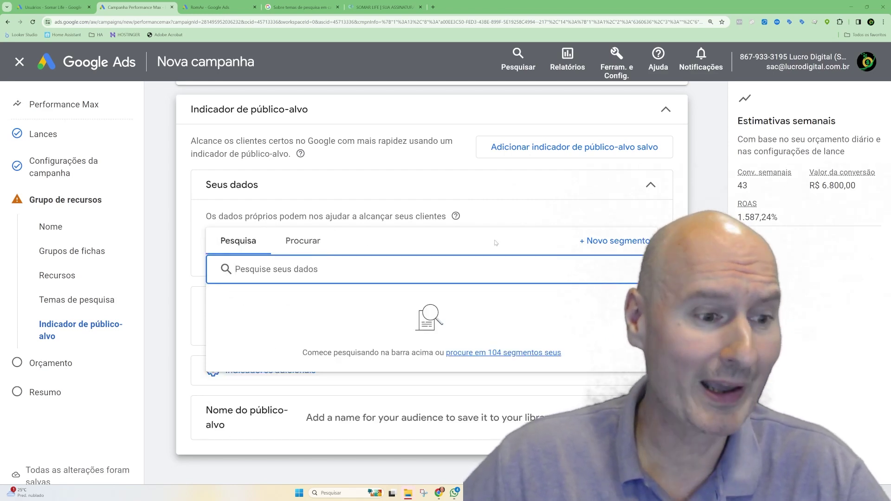
click(604, 241)
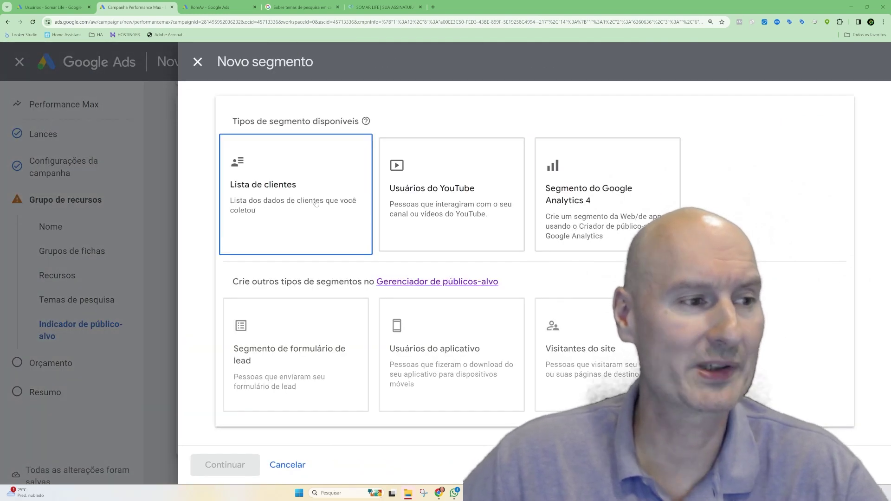
click(317, 203)
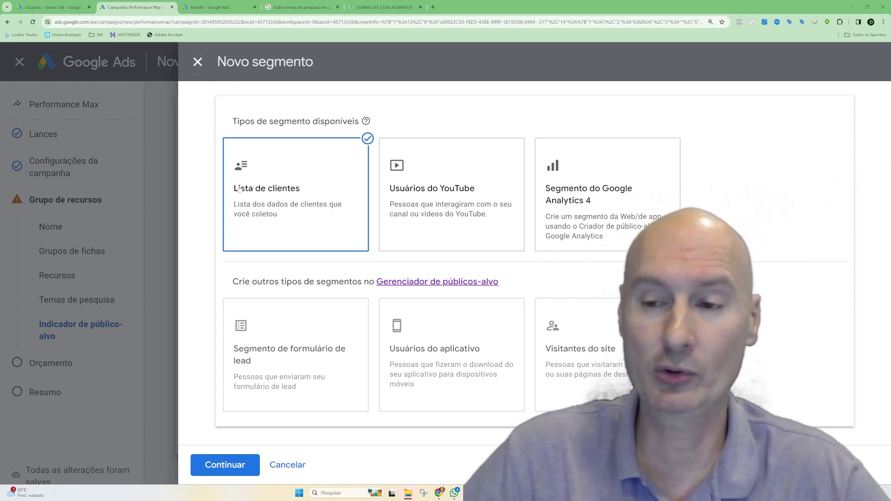
click(284, 464)
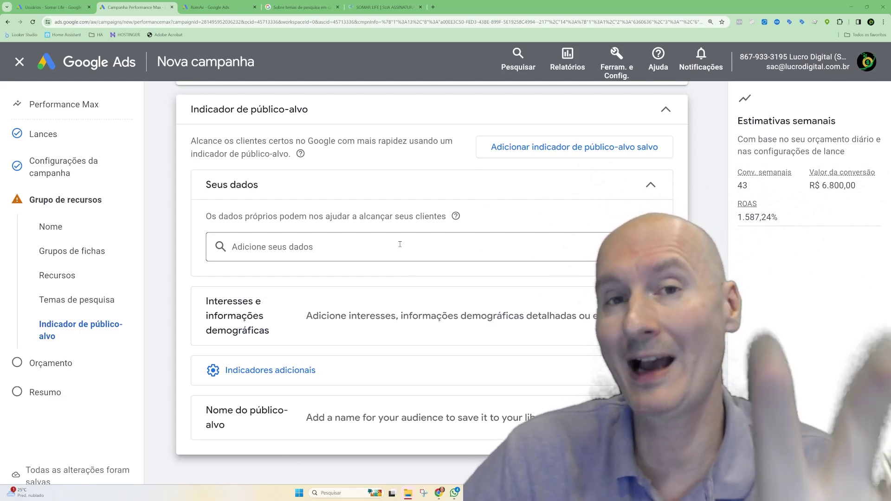
Step: Add the site visitor segment "Purchasers of Roma Novo – GA4" as the audience signal's own data and close the segment picker
click(351, 242)
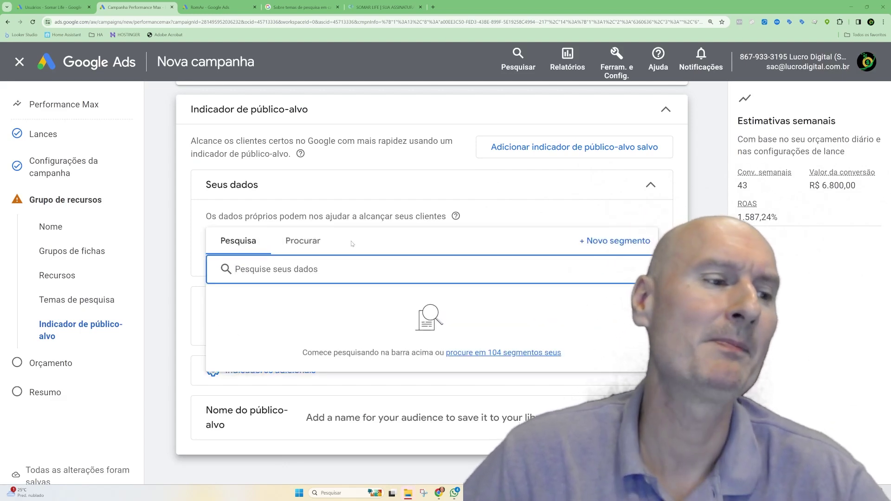
click(302, 240)
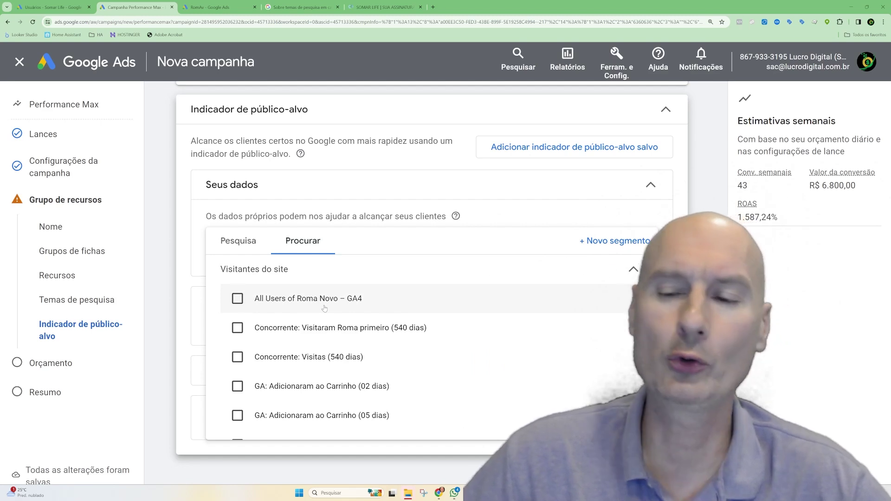
mouse_move(325, 308)
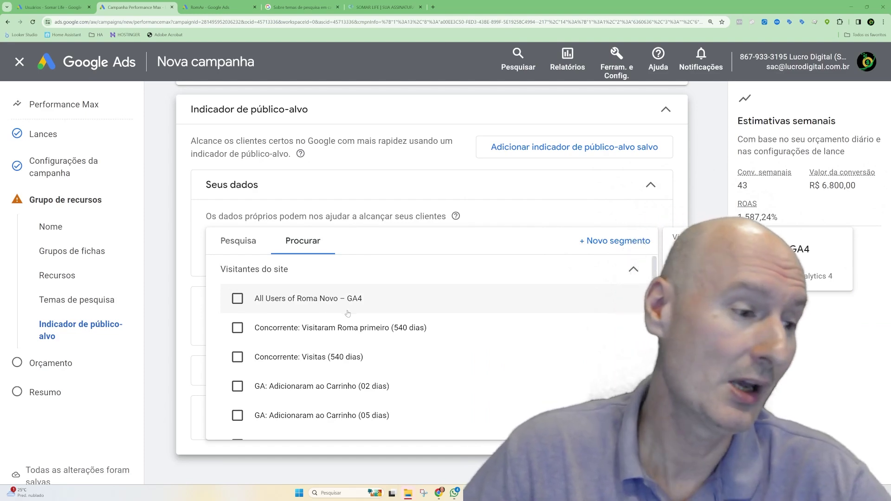
scroll(317, 331, down, 3)
mouse_move(316, 332)
scroll(316, 333, down, 6)
scroll(306, 386, down, 10)
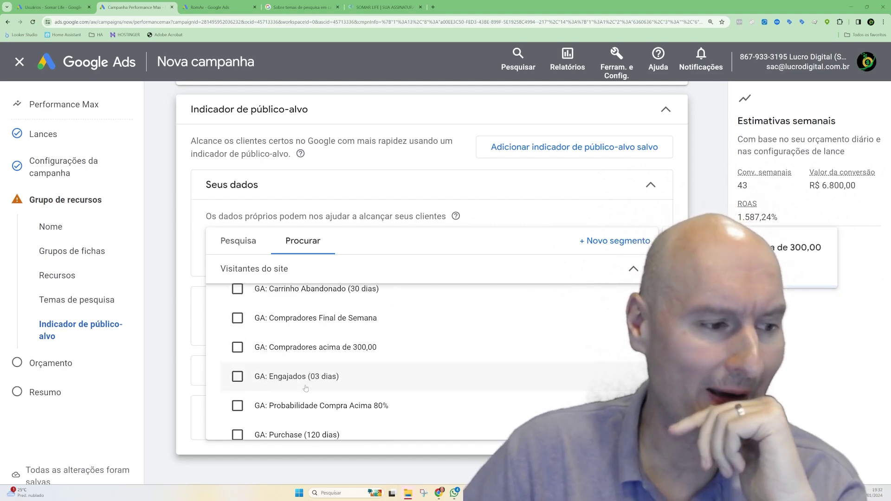
scroll(306, 389, up, 3)
scroll(306, 388, down, 6)
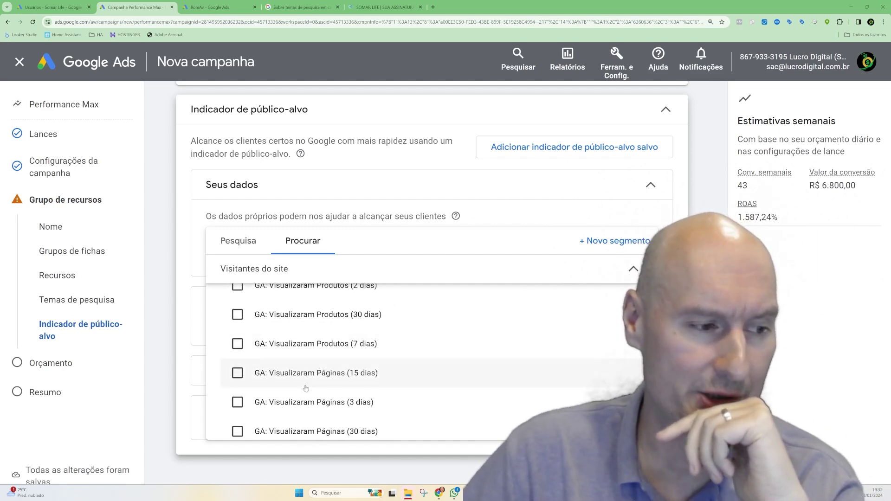
mouse_move(306, 388)
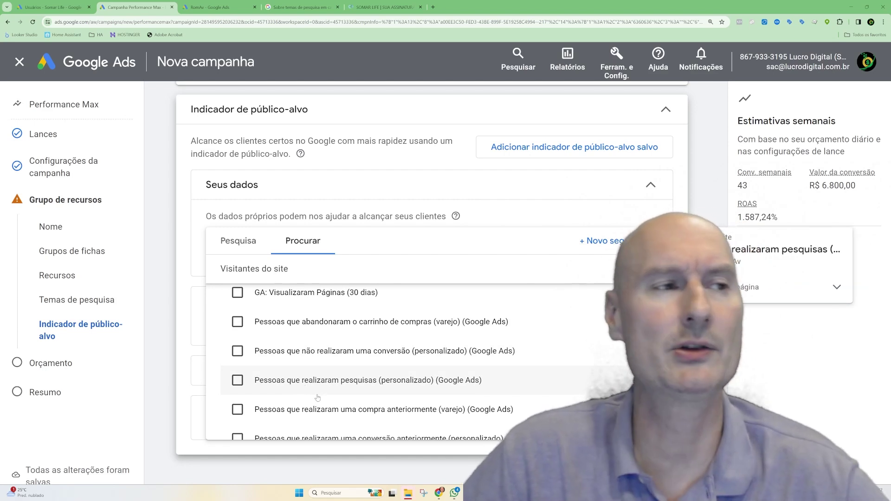
scroll(306, 376, up, 7)
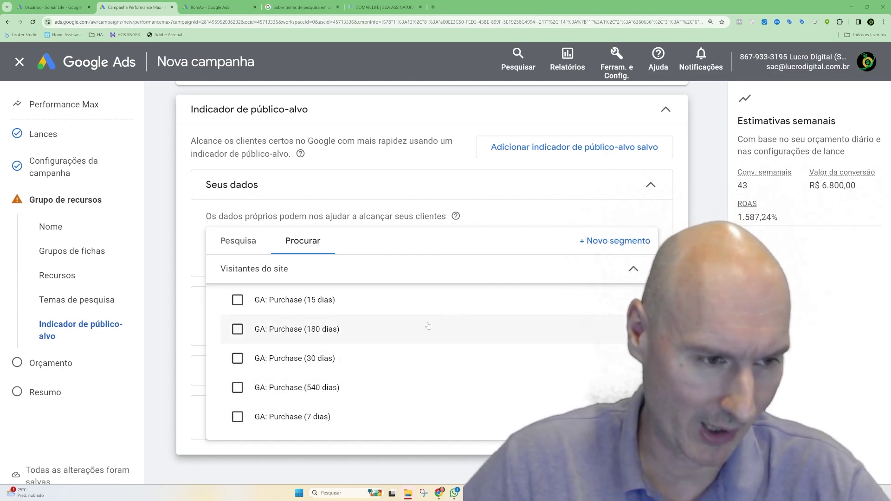
scroll(335, 340, up, 3)
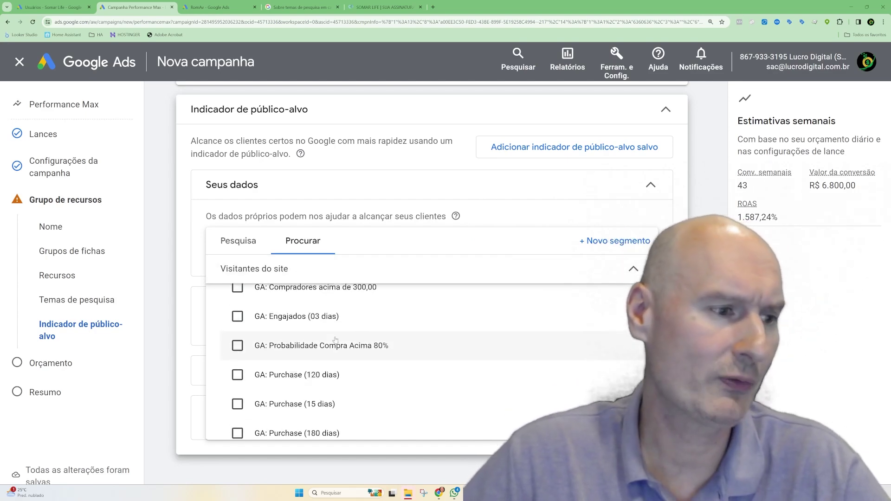
scroll(336, 340, up, 3)
scroll(333, 348, down, 10)
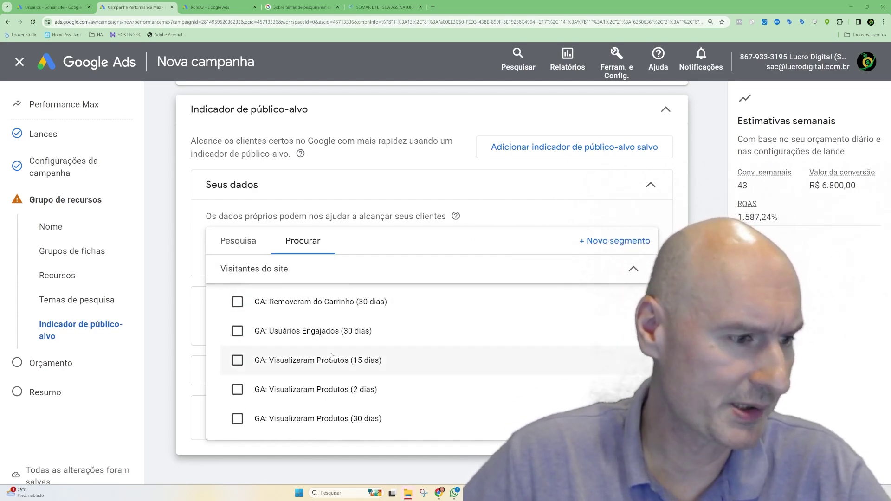
scroll(331, 357, down, 6)
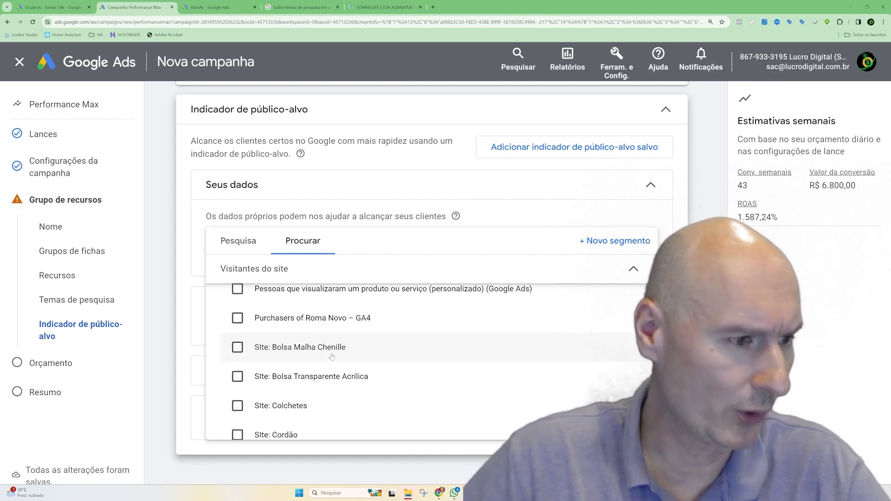
click(238, 317)
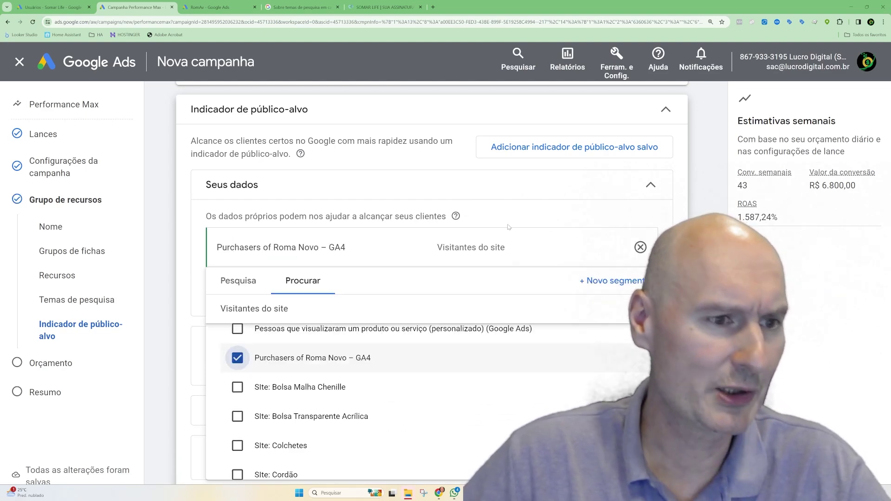
click(555, 194)
Step: Show the additional signals, then search the interests and detailed demographics segments for "advogado trabalhista"
click(298, 335)
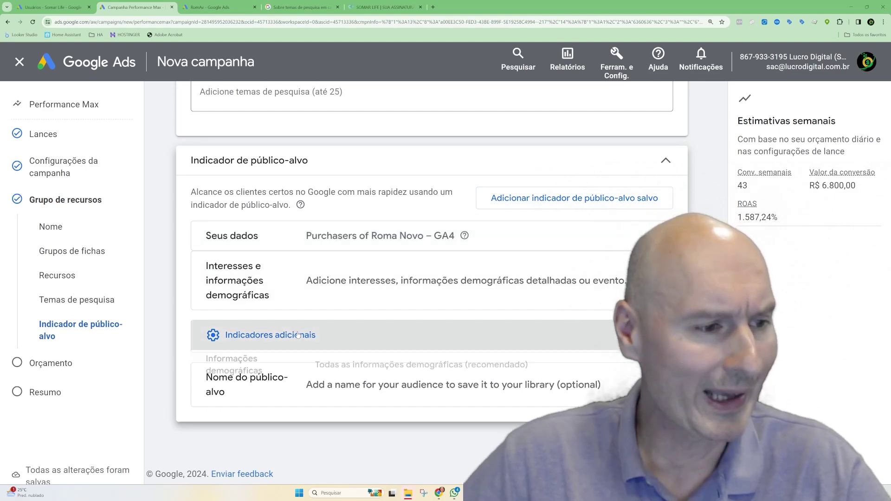
scroll(298, 335, down, 1)
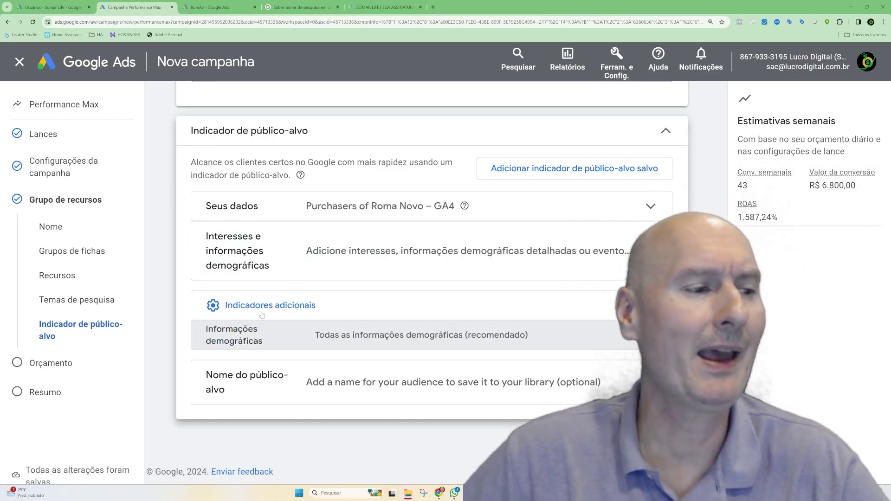
click(264, 268)
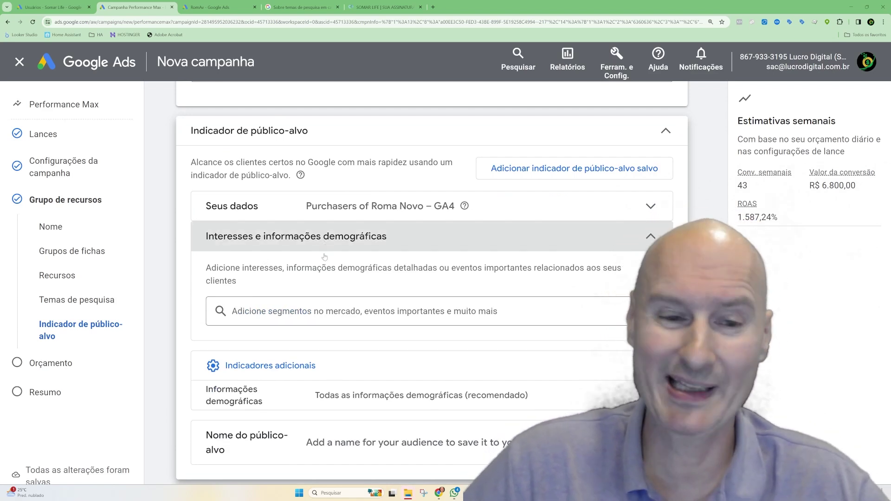
click(311, 308)
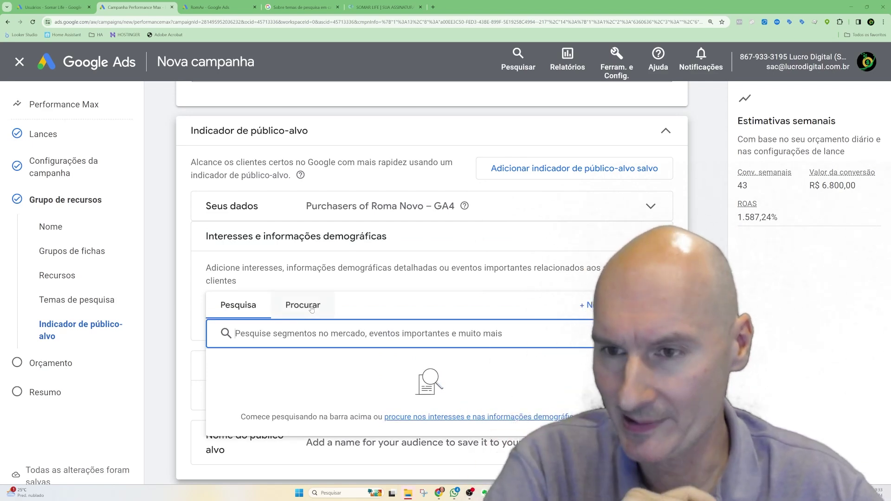
text(adv)
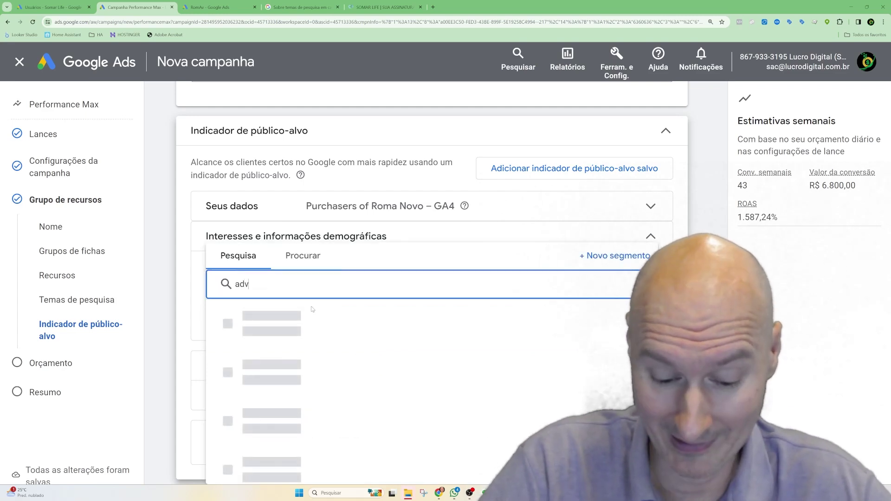
text(ogado )
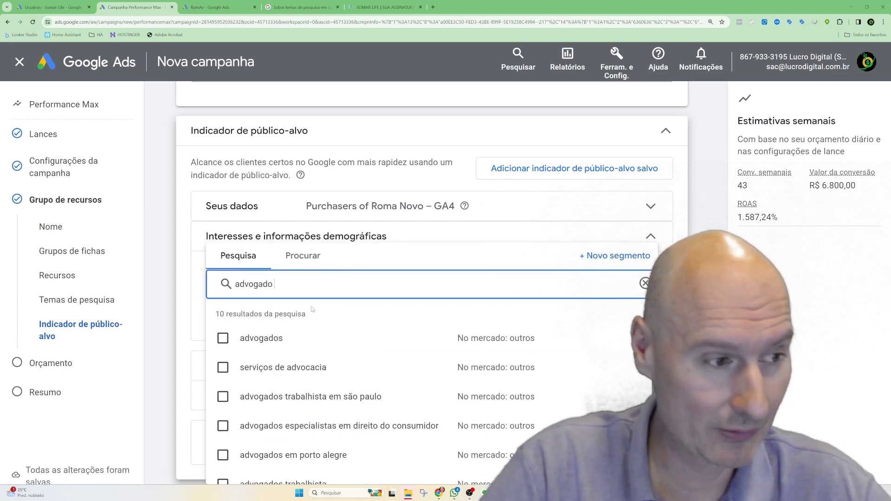
text(trabalhista)
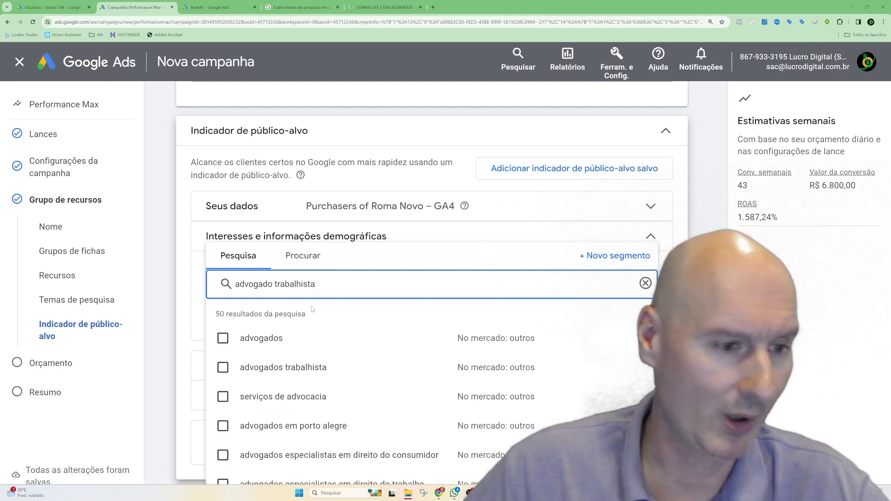
Step: Try the in-market segments "advogados trabalhista" and "advogados" one at a time as interests of the audience signal
mouse_move(282, 371)
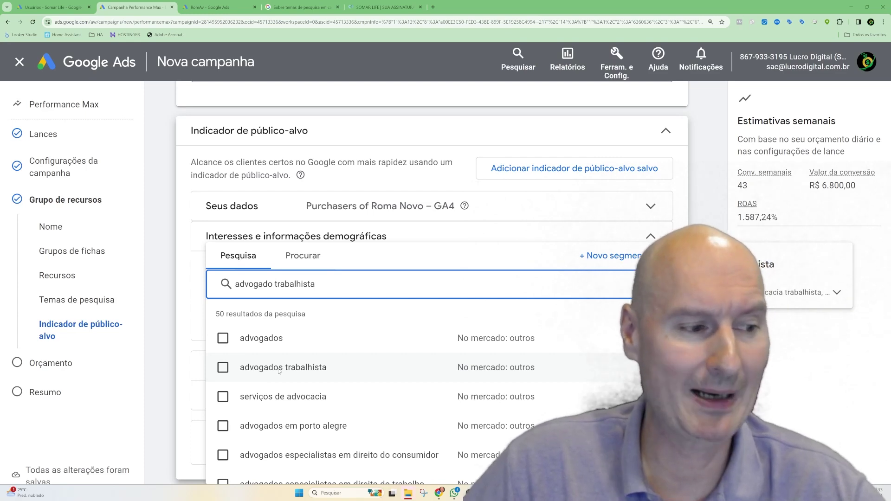
click(223, 367)
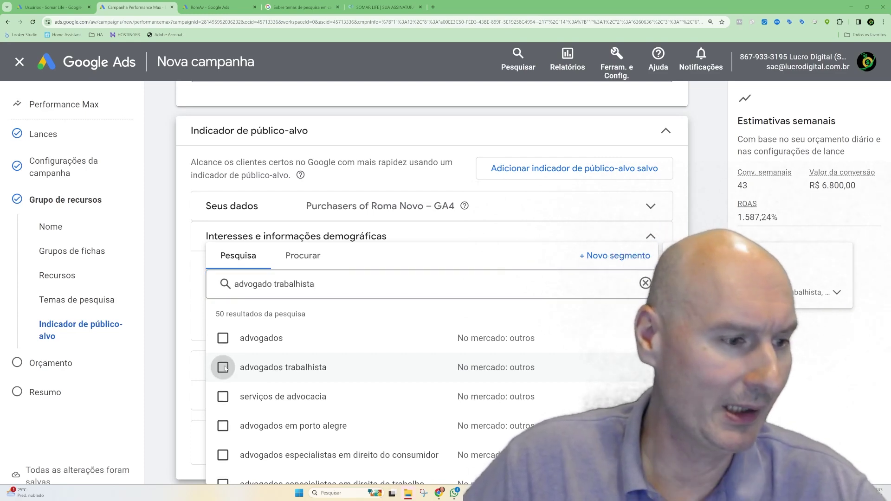
mouse_move(225, 399)
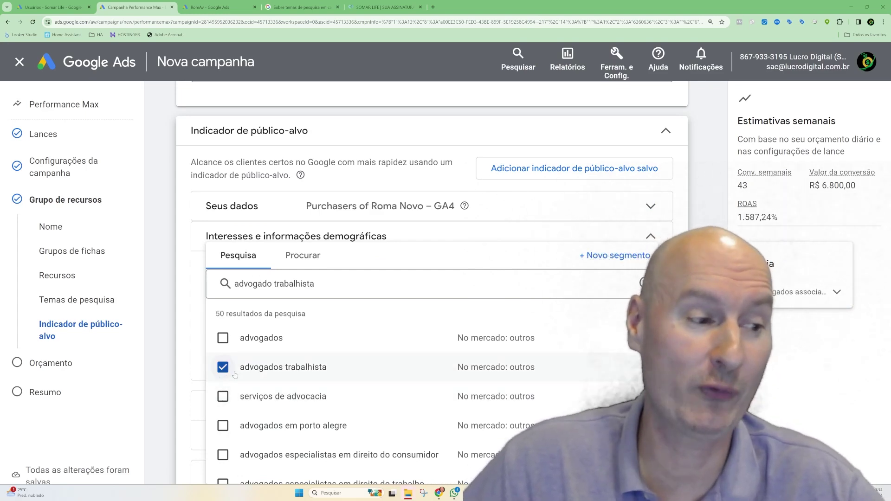
mouse_move(309, 372)
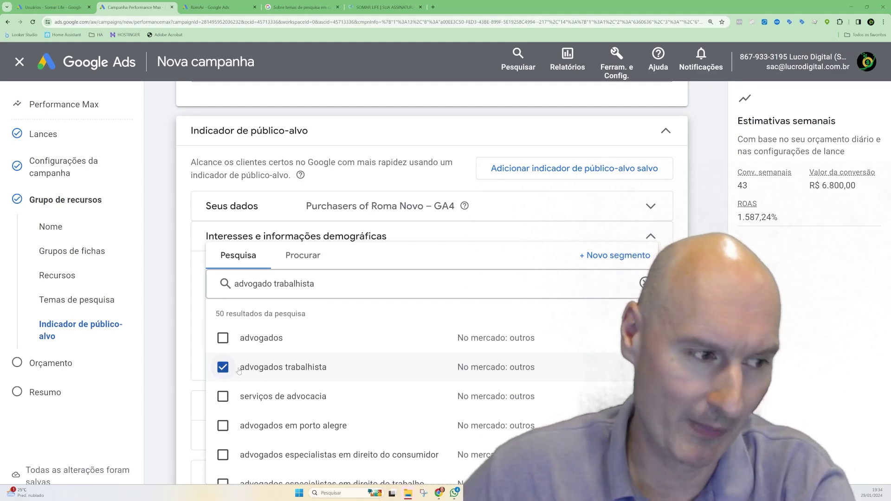
click(222, 367)
click(222, 397)
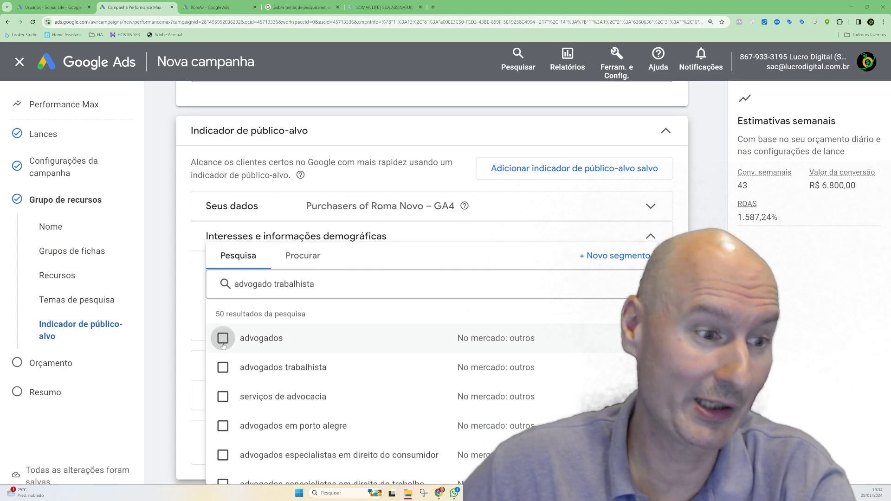
click(222, 339)
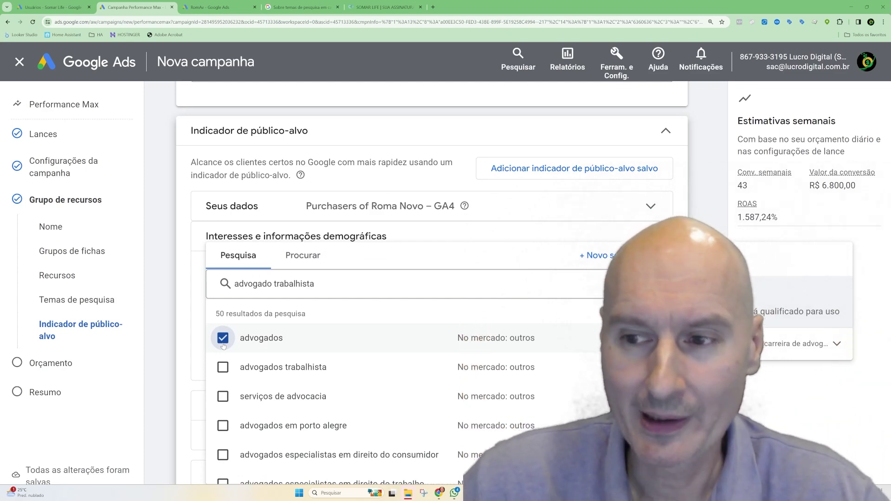
click(223, 345)
Step: Add the in-market segments "advogados trabalhista", "advogados em porto alegre" and "advogados especialistas em direito do trabalho" to the audience signal's interests
click(225, 368)
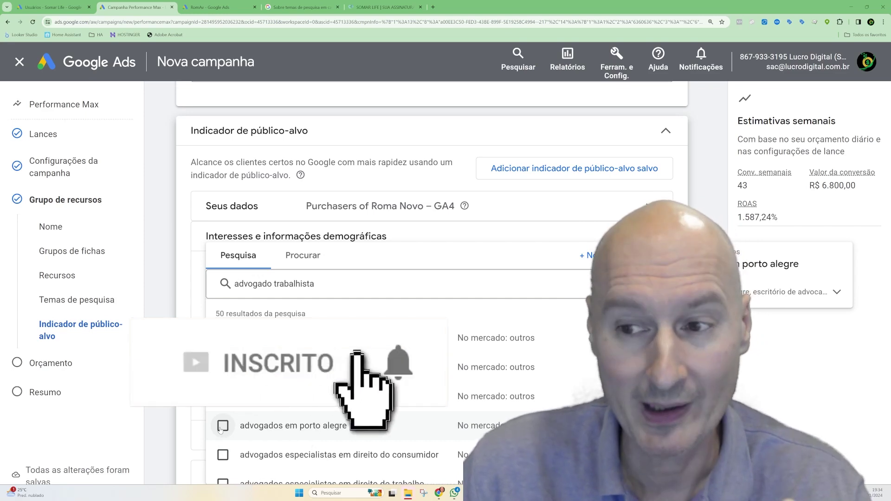
click(221, 428)
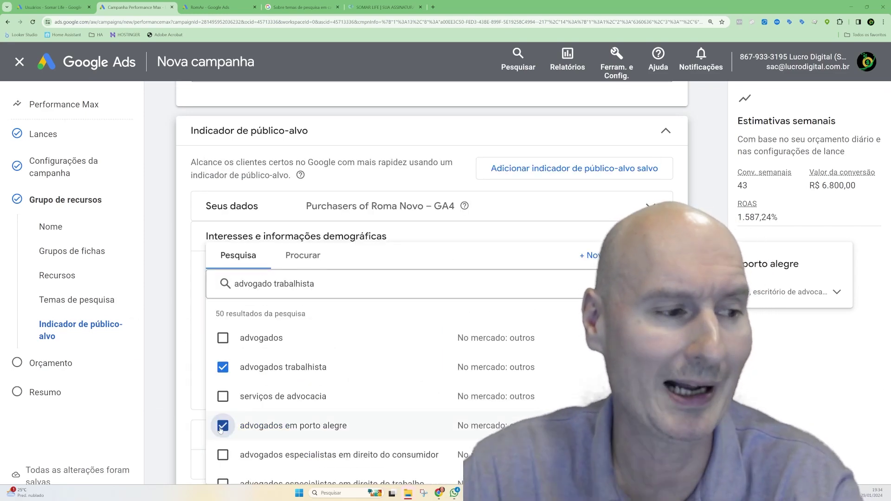
scroll(331, 398, down, 2)
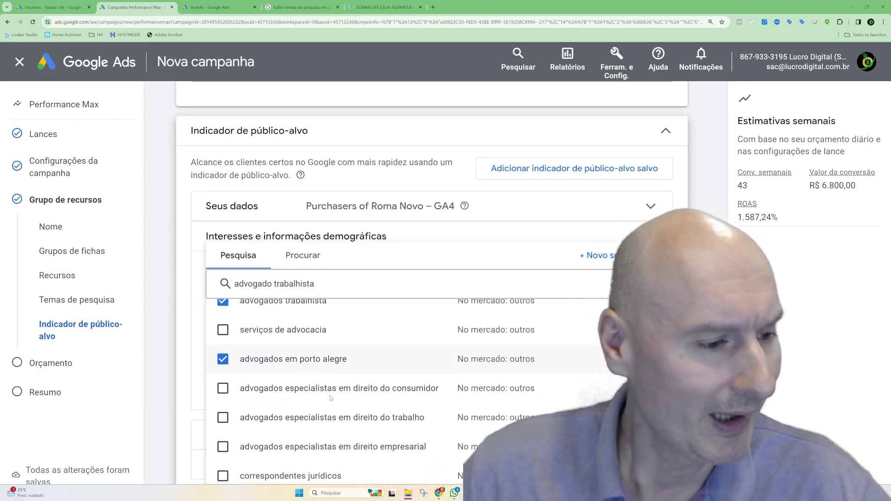
scroll(374, 386, down, 1)
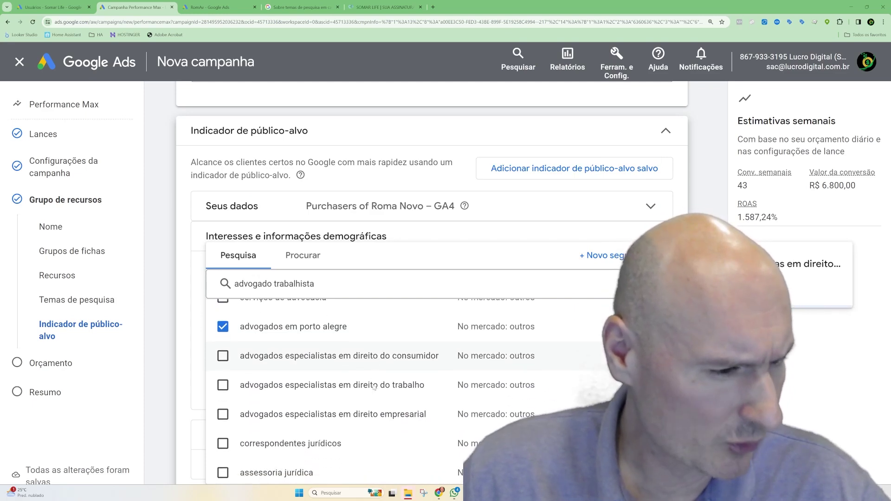
scroll(374, 387, down, 1)
click(224, 379)
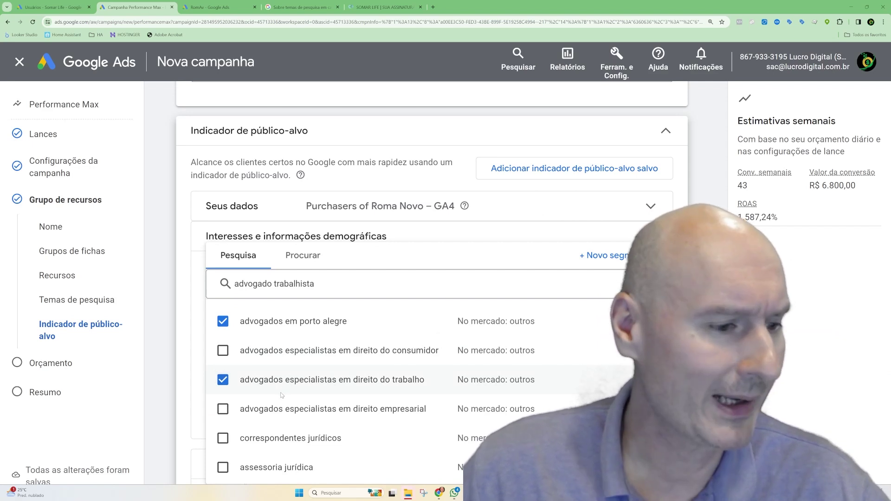
Step: Start a new custom interest segment from the interests picker and name it "Naves Espaciais"
scroll(282, 395, down, 3)
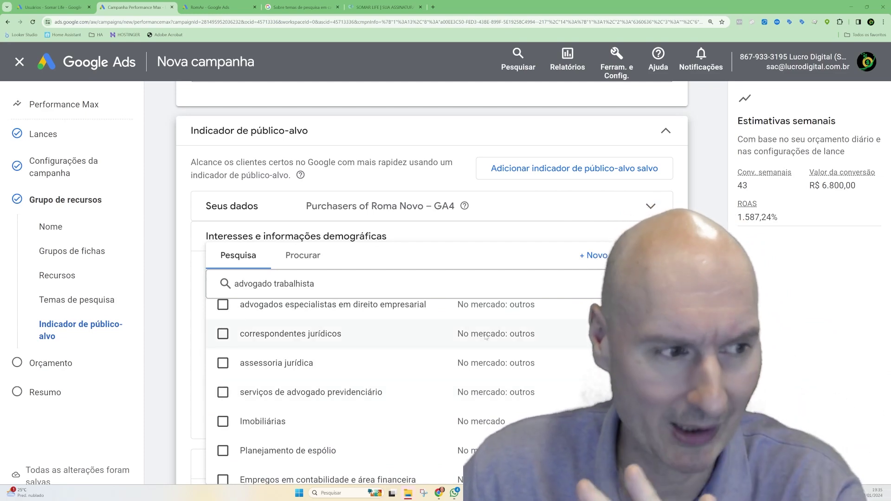
click(596, 256)
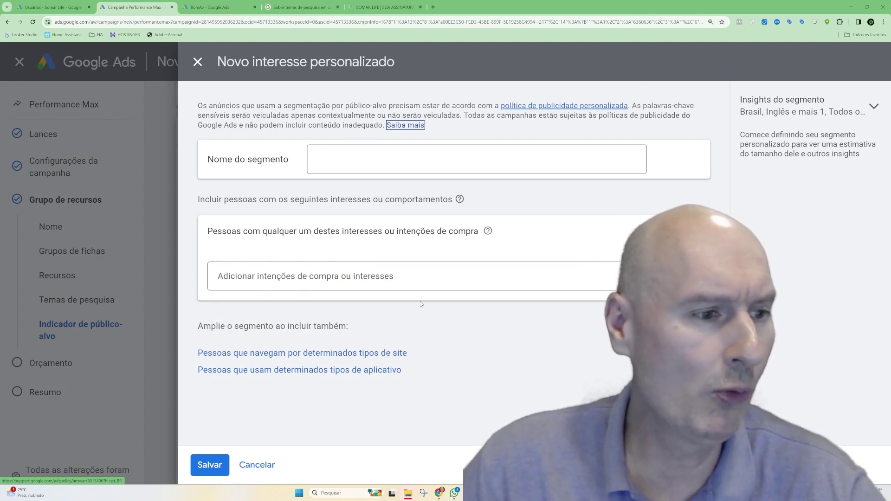
click(381, 279)
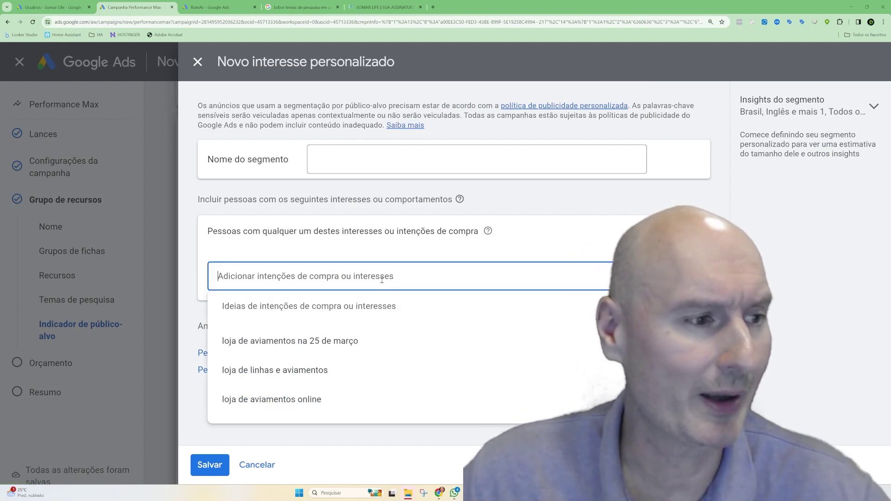
click(370, 160)
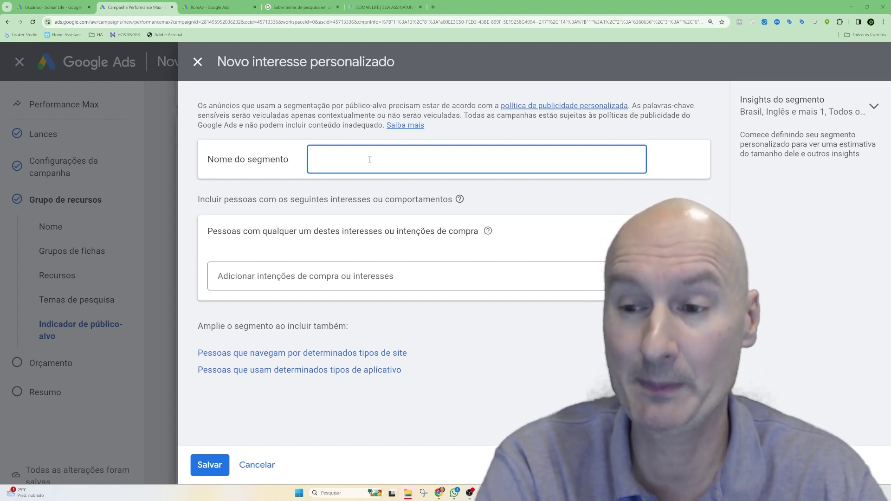
text(Nav)
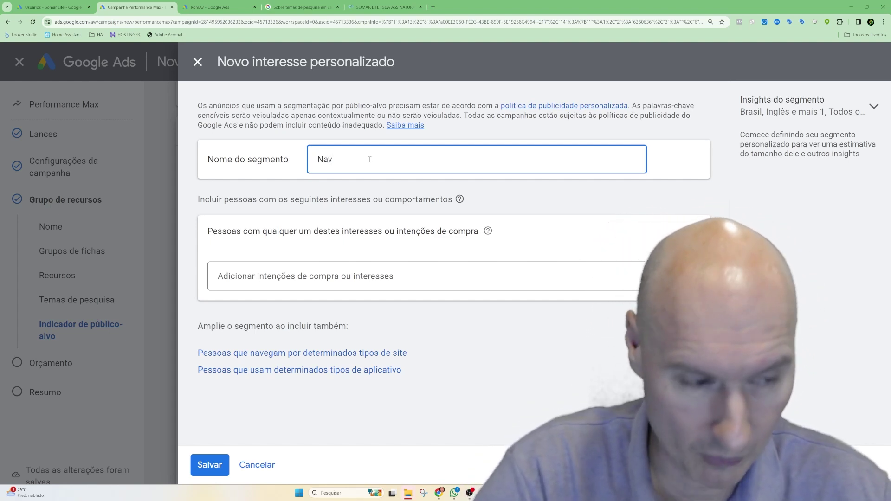
text(es Espaciais)
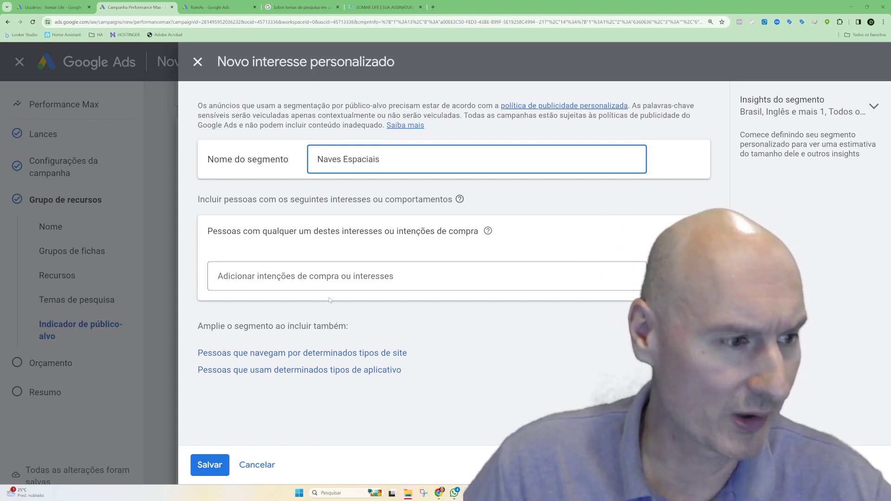
Step: Add "conserto nave", "nave espacial preço" and "pintura nave espacial" as the custom segment's interests or purchase intentions
click(308, 278)
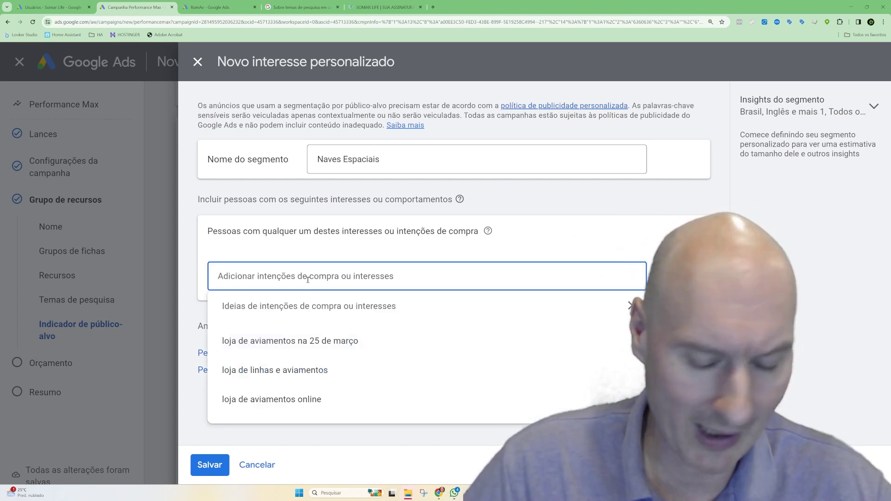
text(rto nave)
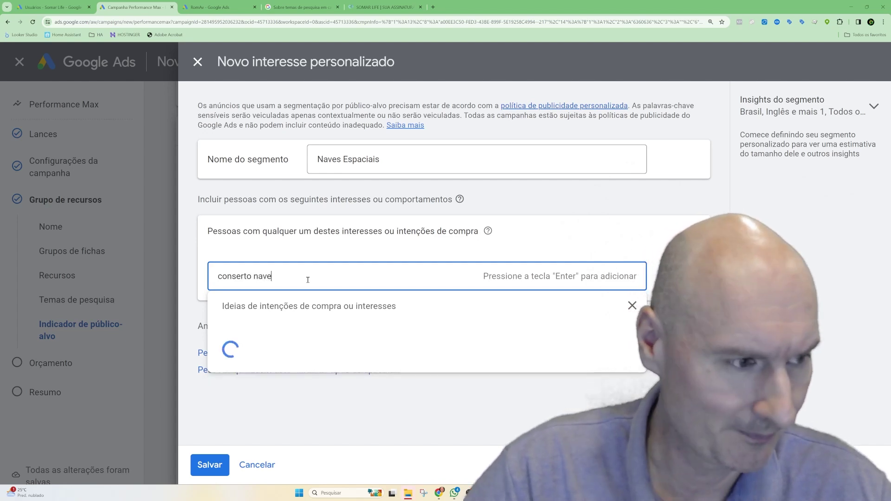
key(Return)
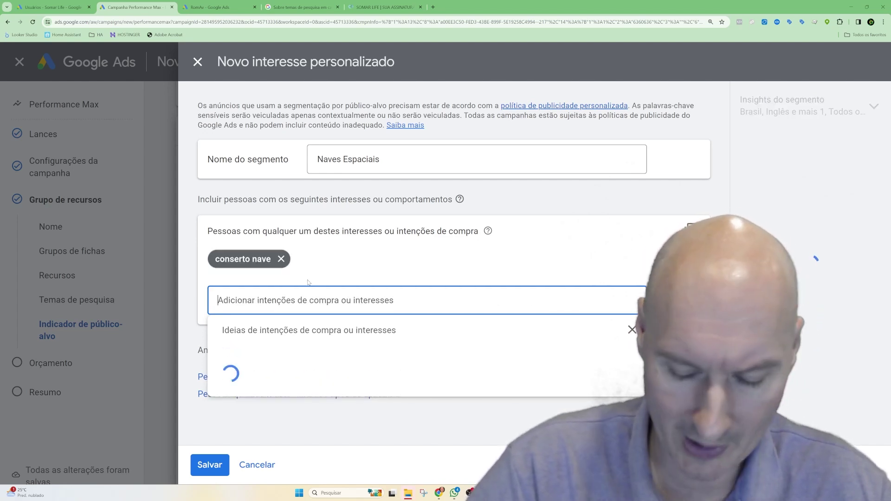
text(conserto)
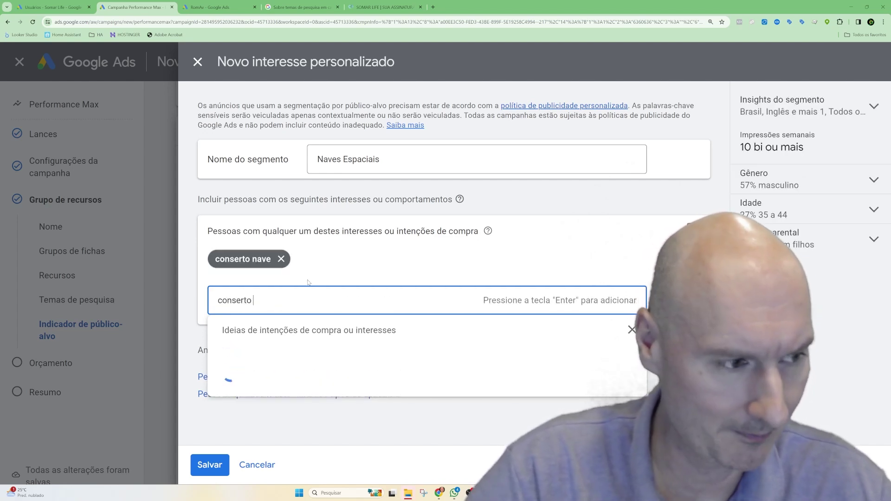
key(ctrl+a)
text(nave espa)
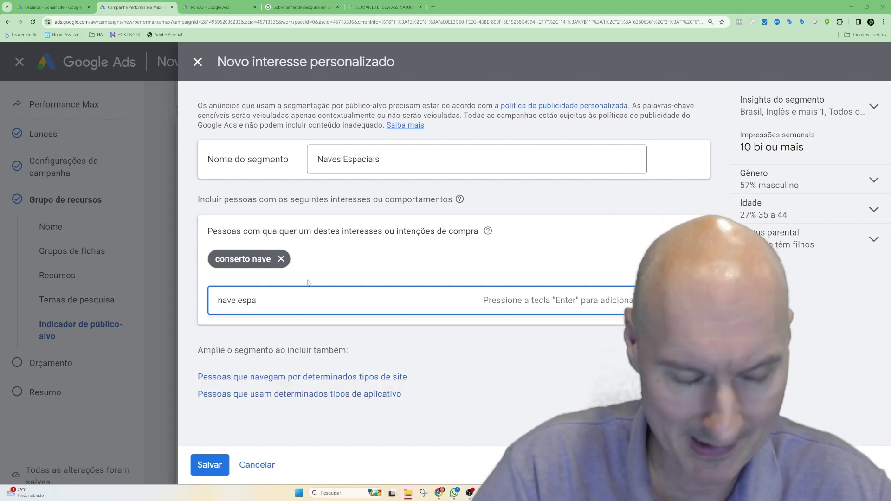
text(cial preço)
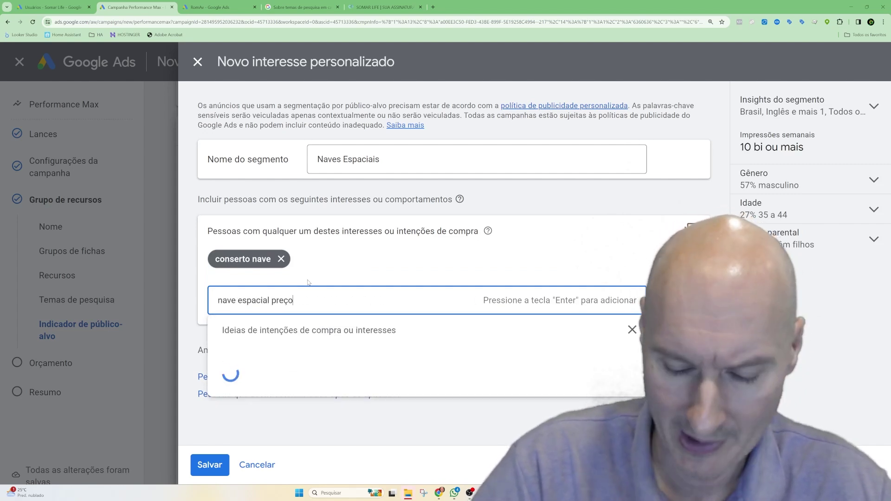
key(Return)
text(pintura nave e)
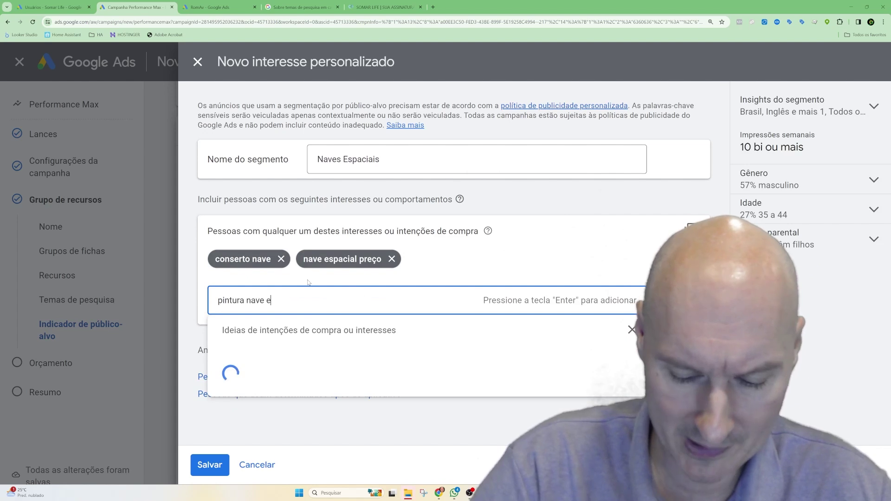
text(spacial)
key(Return)
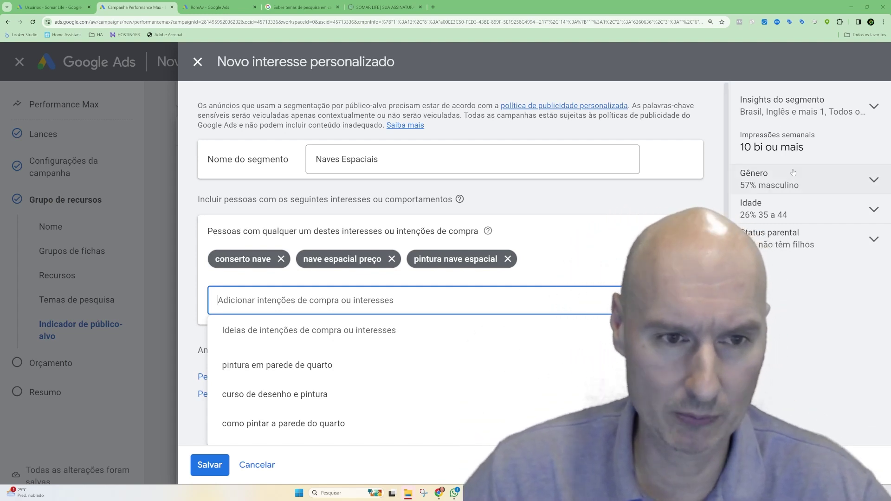
click(578, 201)
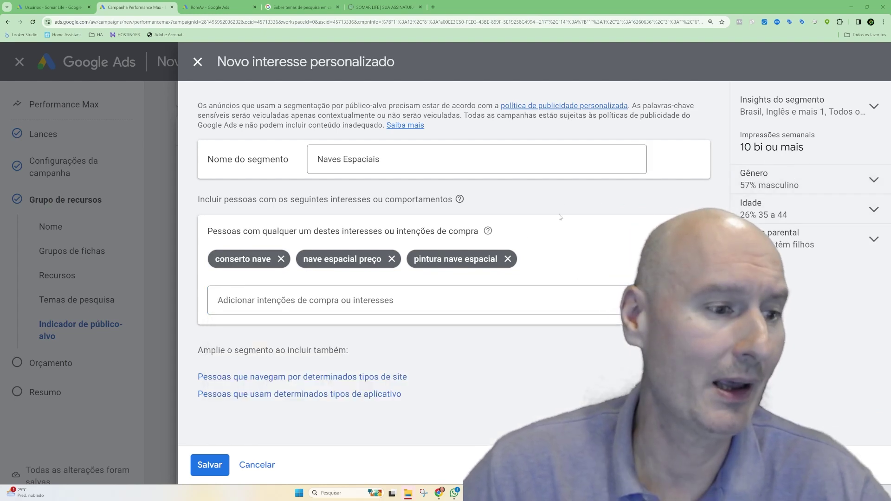
Step: Extend the custom segment with criteria for people who browse similar websites and people who use similar apps
click(300, 377)
scroll(343, 334, down, 1)
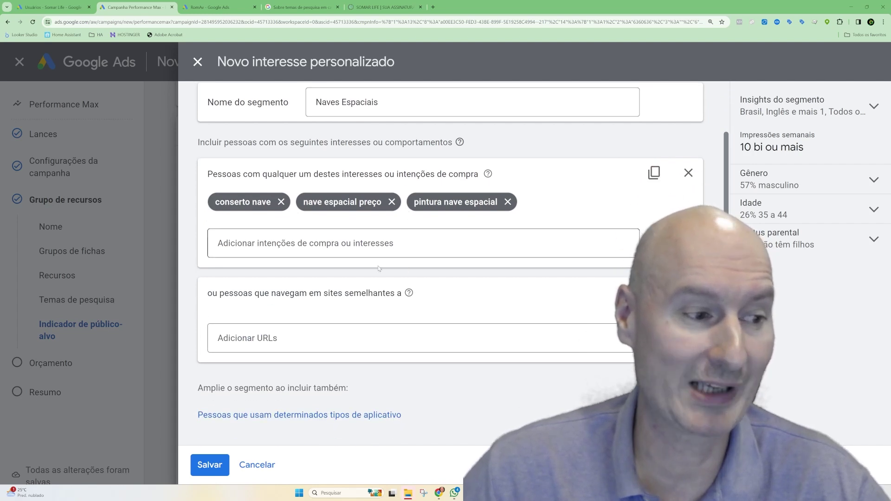
click(344, 334)
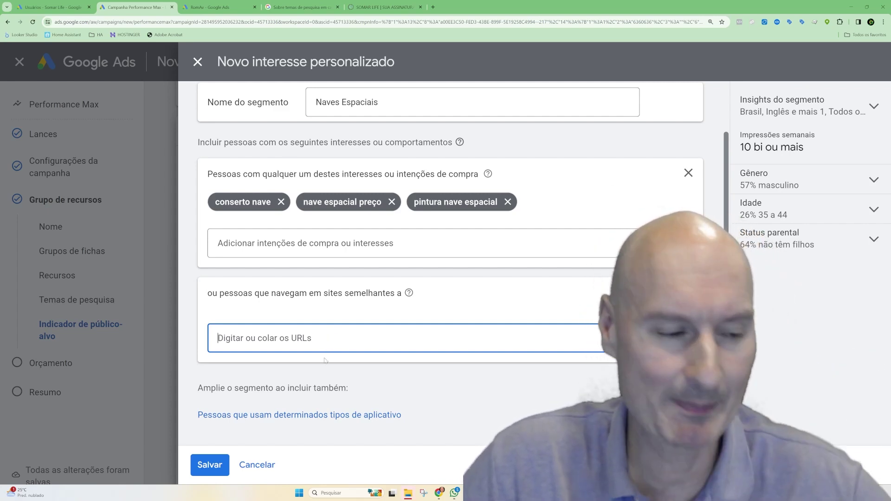
click(318, 415)
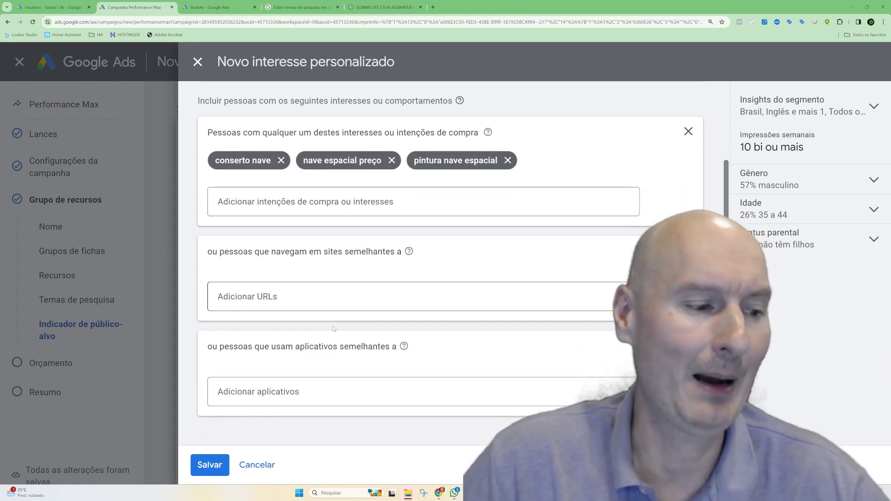
Step: Search the similar apps for "nave es", try adding Galactic Space Shooter Epic, and remove it again
click(282, 390)
text(nave es)
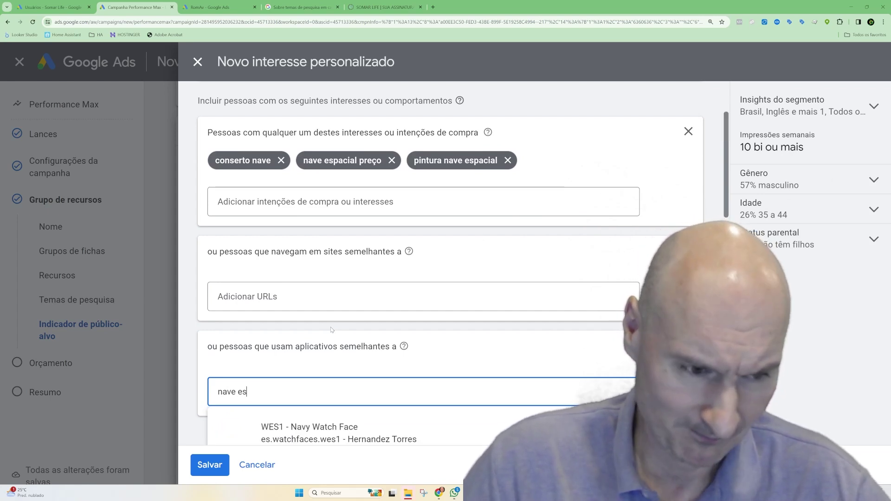
scroll(297, 376, down, 2)
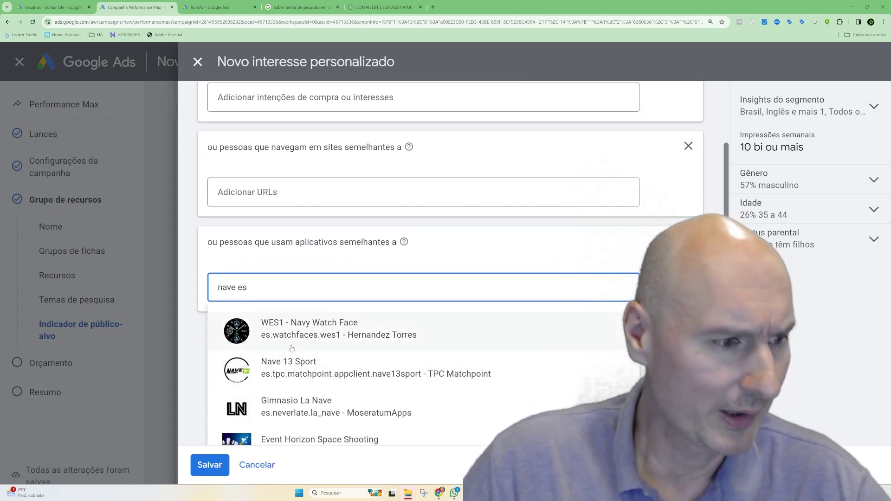
scroll(316, 343, down, 2)
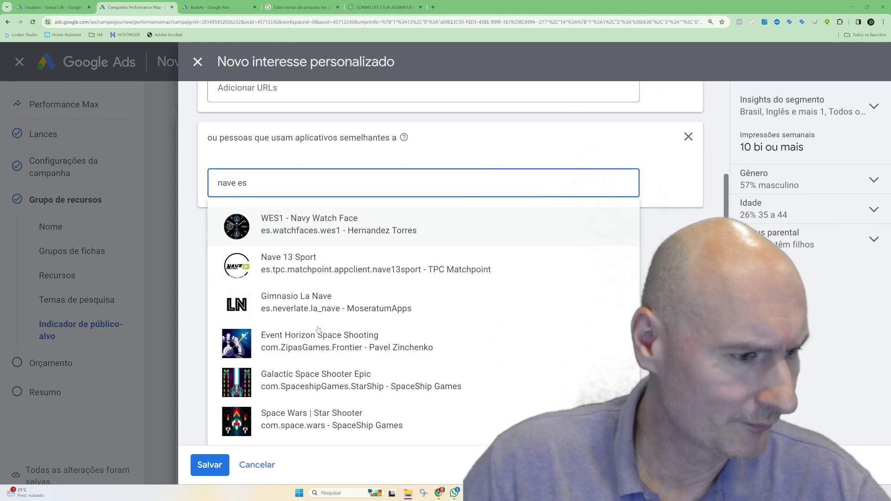
click(288, 375)
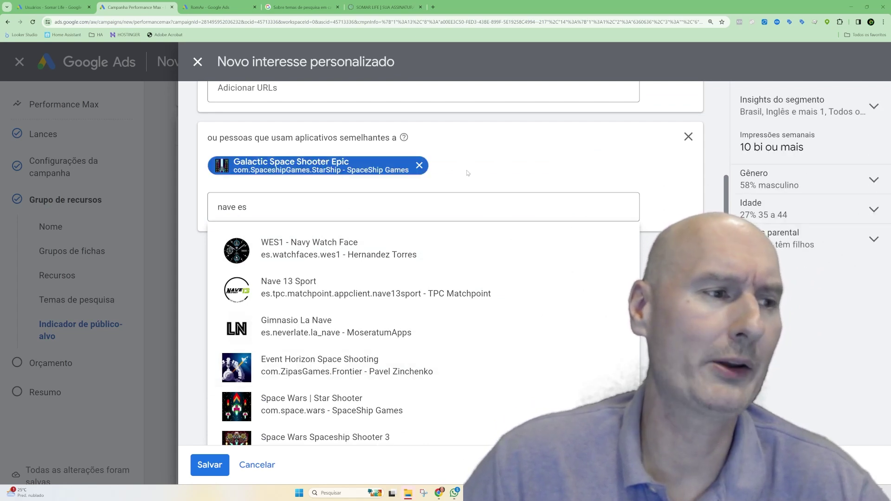
scroll(467, 173, up, 4)
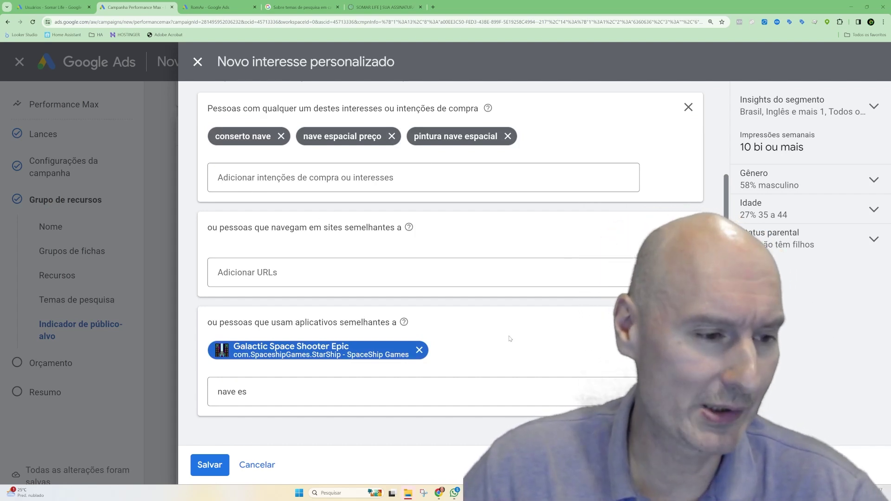
click(419, 350)
Step: Try the app "Advogado Fácil" from a search for "advogado" as a similar app, and discard the new custom segment
click(297, 392)
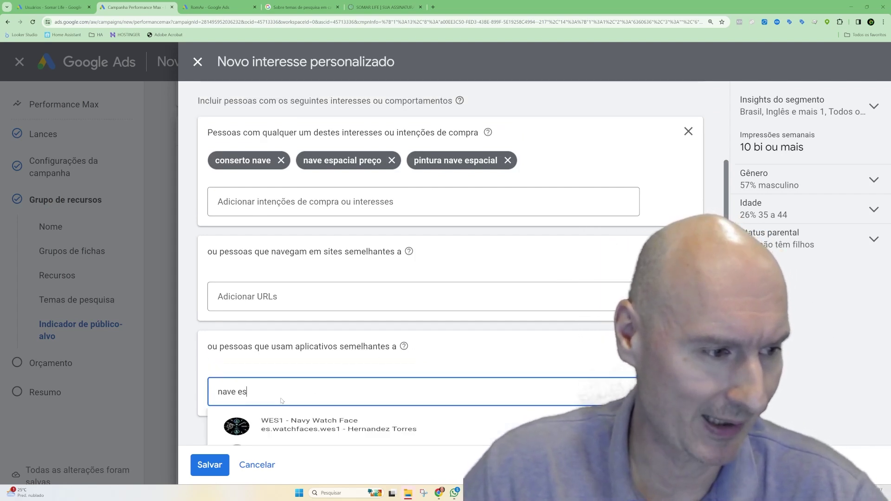
key(ctrl+a)
text(ad)
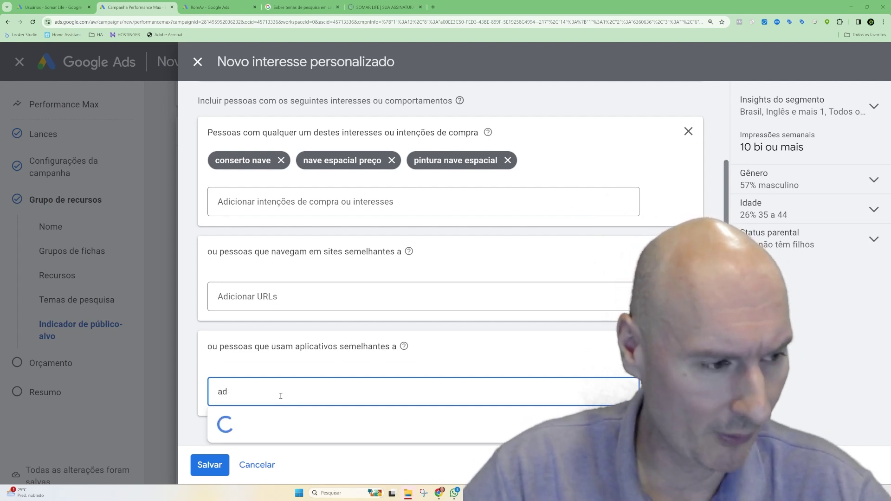
text(vogado)
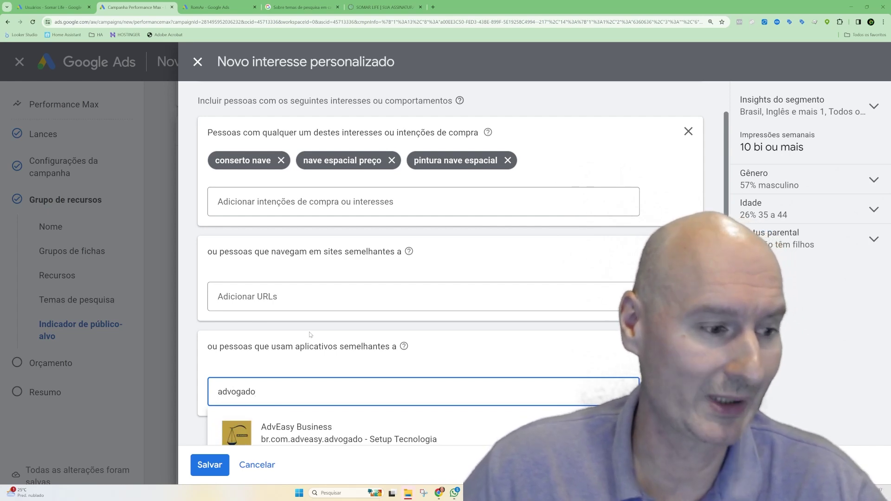
scroll(310, 335, down, 2)
scroll(310, 335, down, 3)
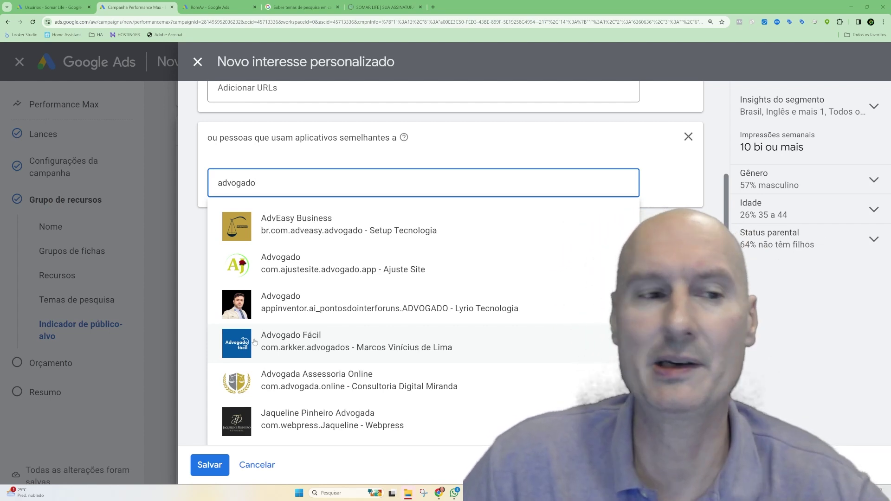
click(254, 342)
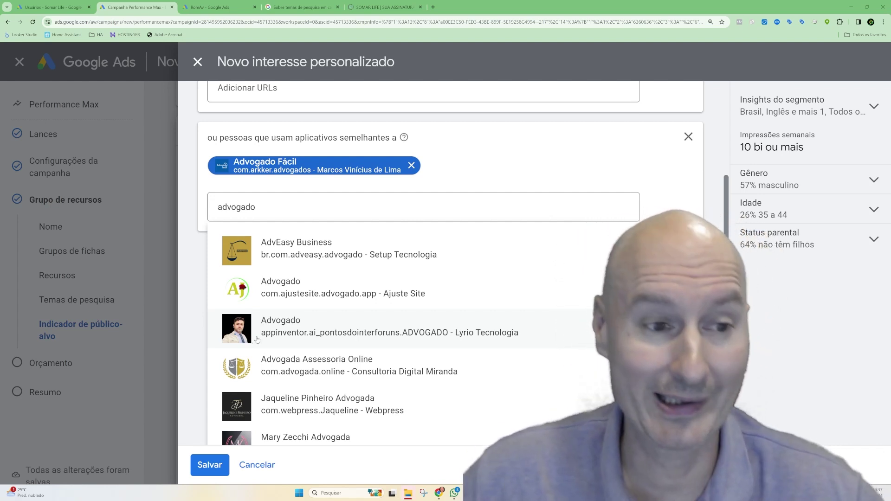
click(646, 180)
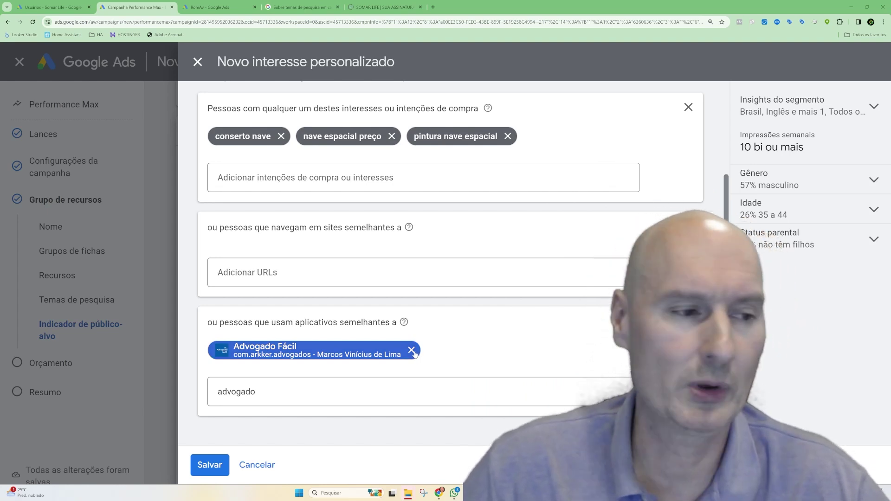
click(412, 350)
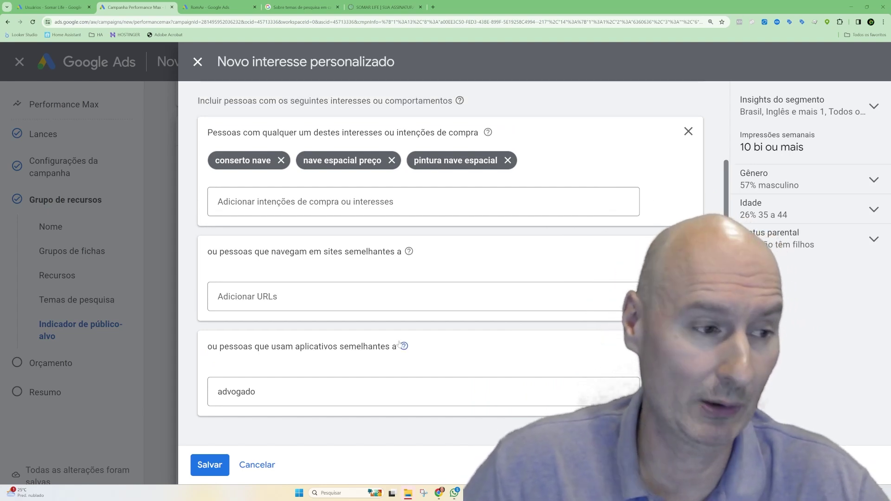
click(258, 465)
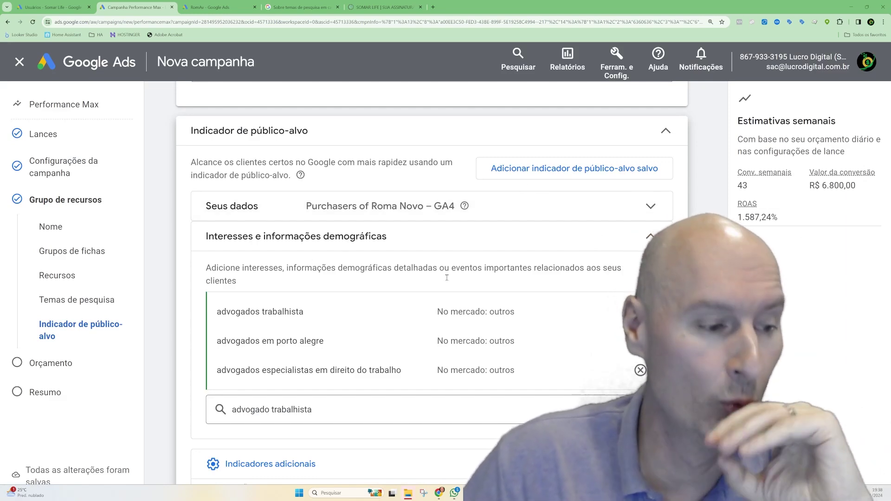
Step: Review the audience signal's sections and look at the list of saved audiences without choosing one
scroll(444, 291, down, 3)
scroll(444, 291, down, 1)
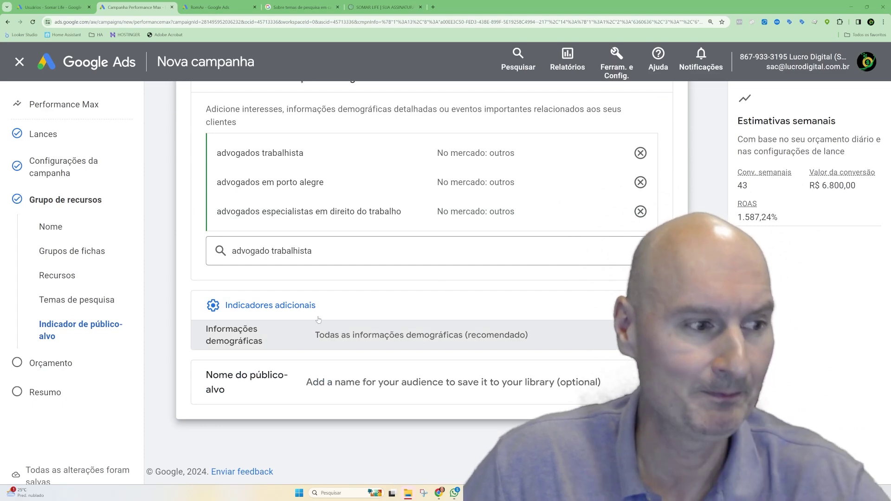
scroll(315, 292, up, 2)
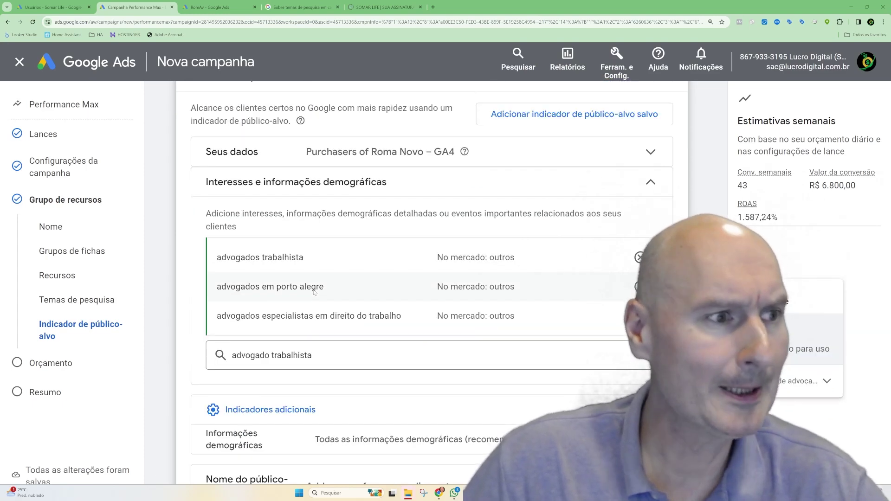
scroll(315, 293, down, 2)
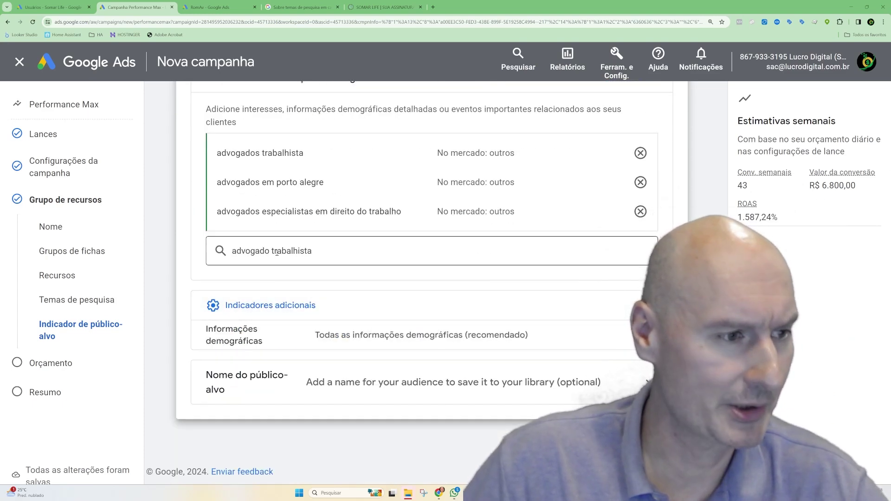
scroll(357, 259, up, 2)
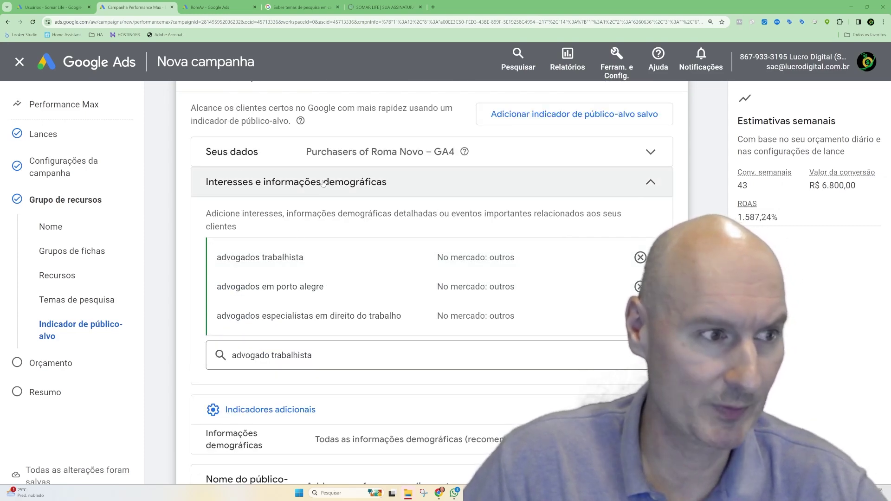
click(581, 112)
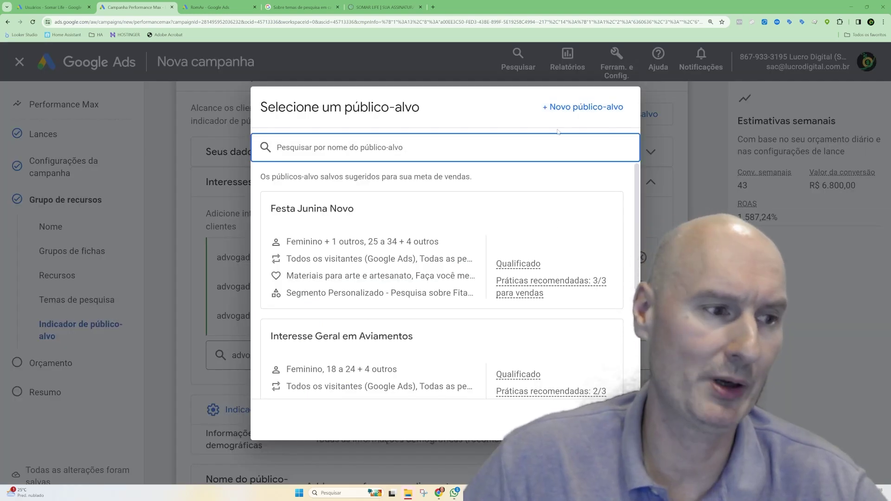
key(Escape)
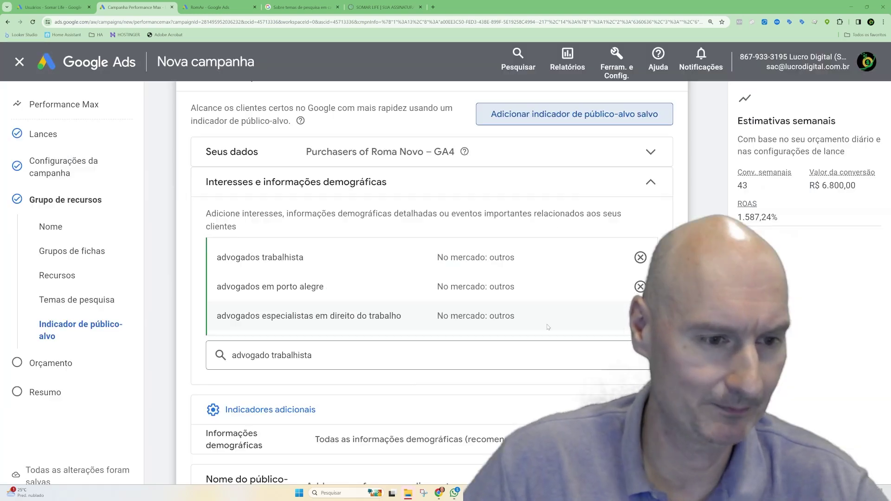
Step: Expand the additional signals and examine the gender, age and additional demographic options of the audience signal
scroll(546, 325, down, 2)
click(302, 304)
click(290, 330)
click(360, 284)
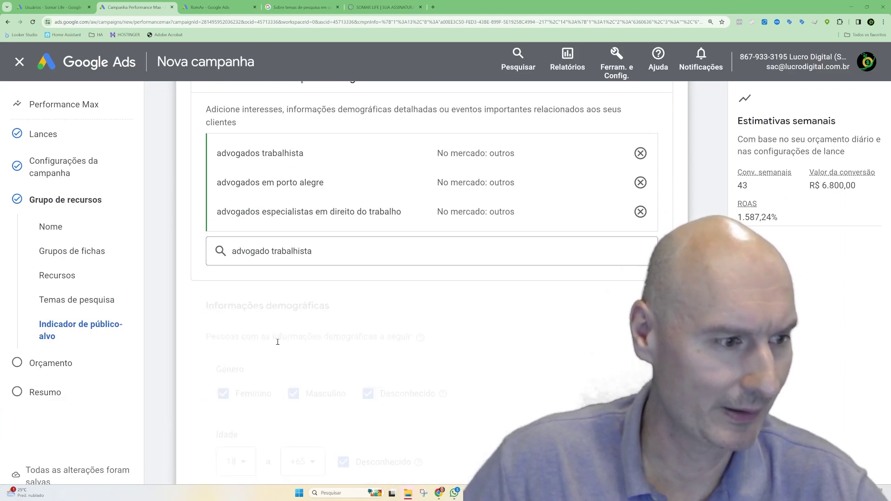
scroll(362, 287, up, 5)
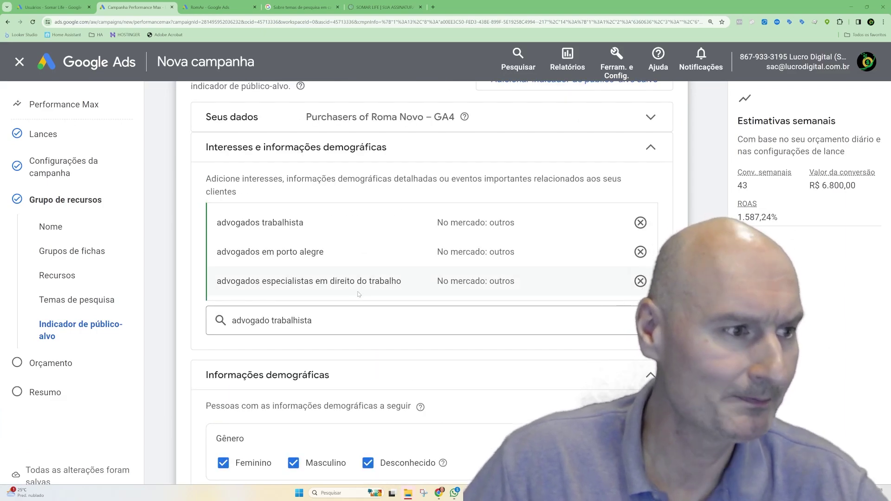
scroll(355, 296, up, 1)
scroll(355, 295, down, 8)
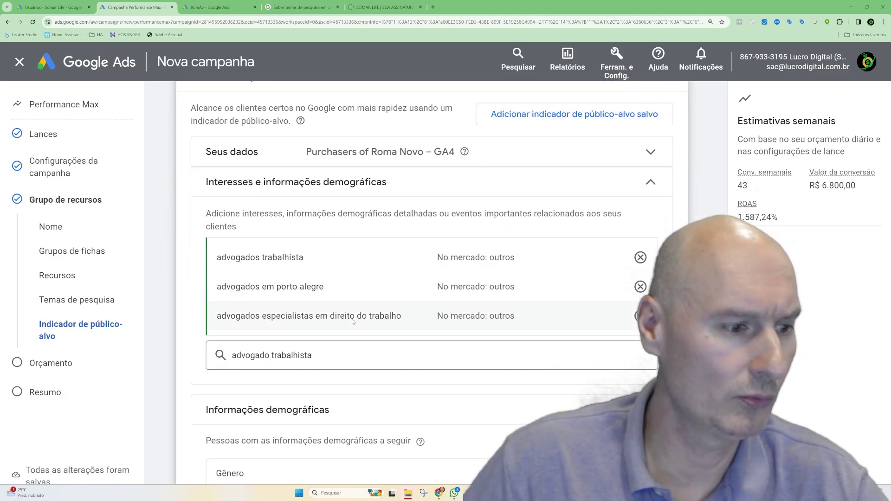
scroll(353, 323, down, 1)
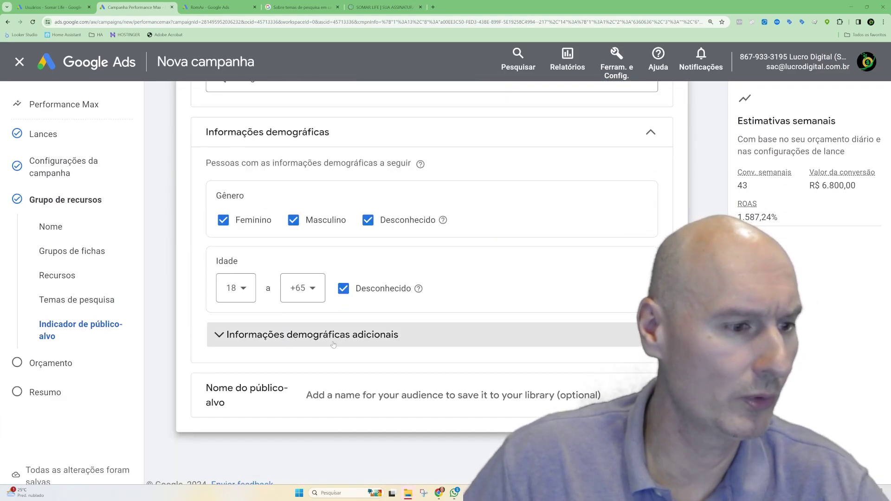
click(338, 335)
scroll(338, 316, down, 1)
scroll(338, 315, up, 5)
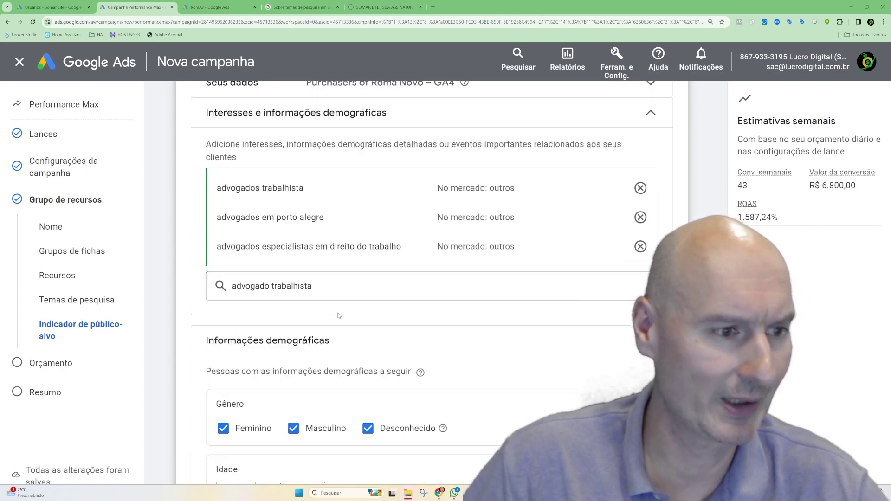
scroll(339, 318, up, 2)
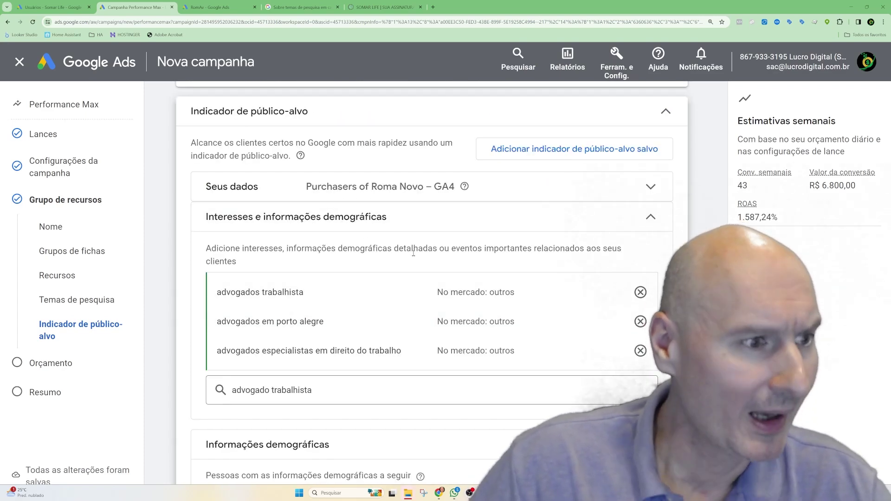
Step: Clear the "advogado trabalhista" search text from the interests picker and close the picker
scroll(357, 280, down, 2)
click(357, 281)
key(ctrl+a)
key(BackSpace)
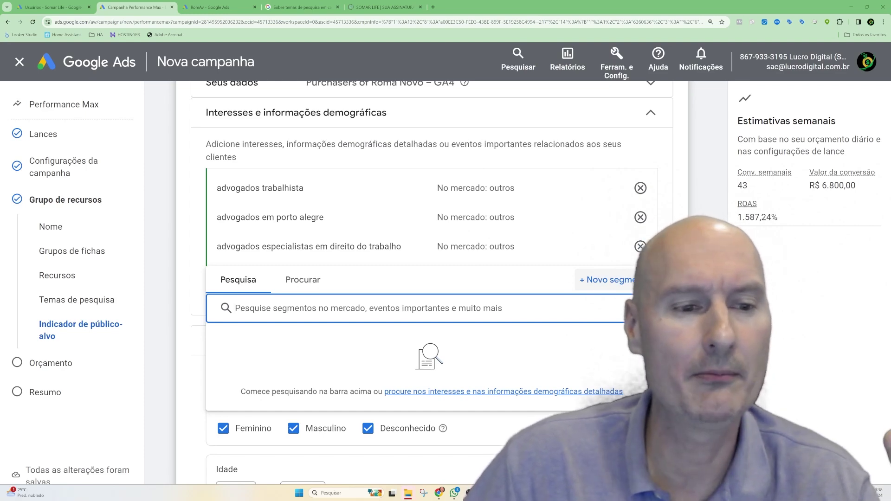
click(355, 217)
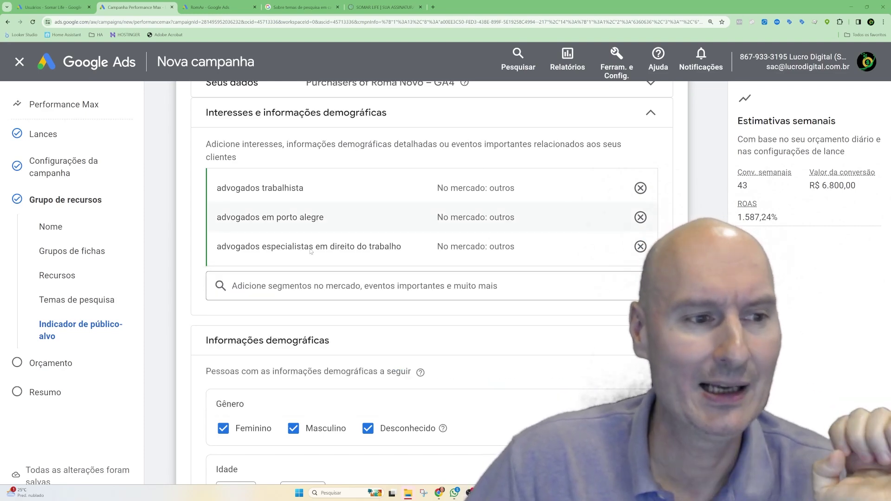
Step: Search the interest segments for "udududhdh", view the browsable segment categories, and clear the search
click(306, 285)
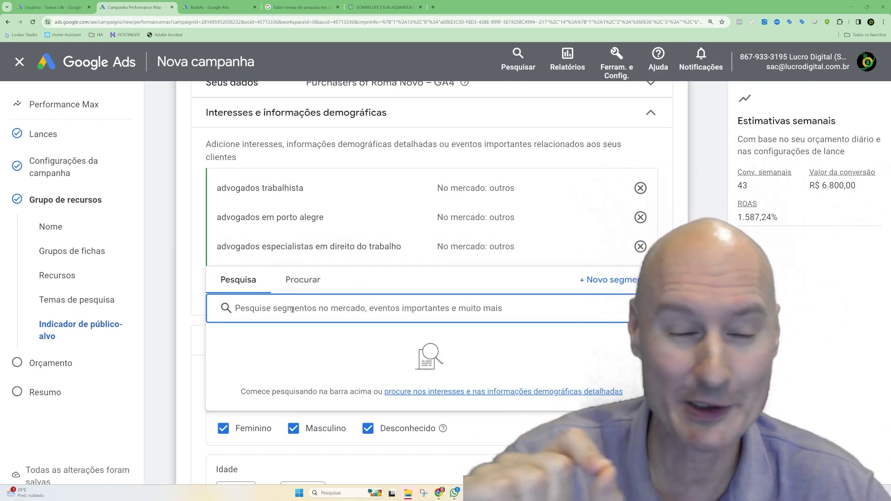
text(udududhdh)
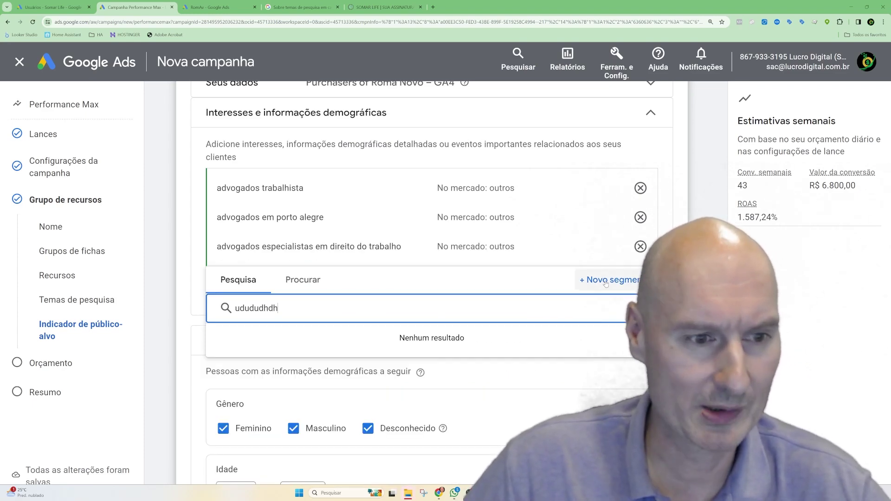
click(303, 280)
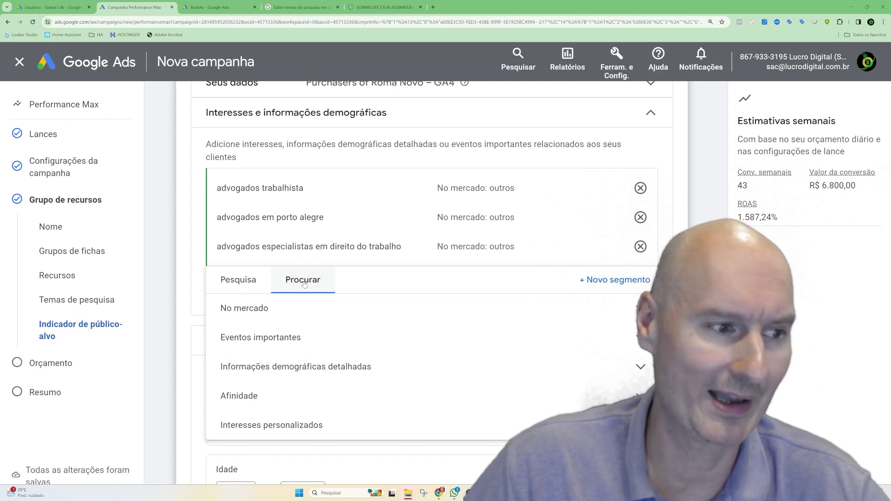
click(244, 280)
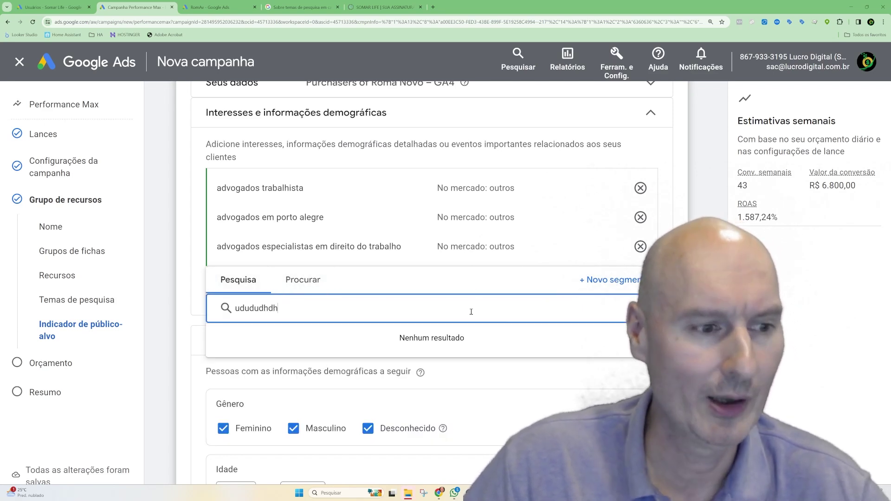
key(ctrl+a)
key(BackSpace)
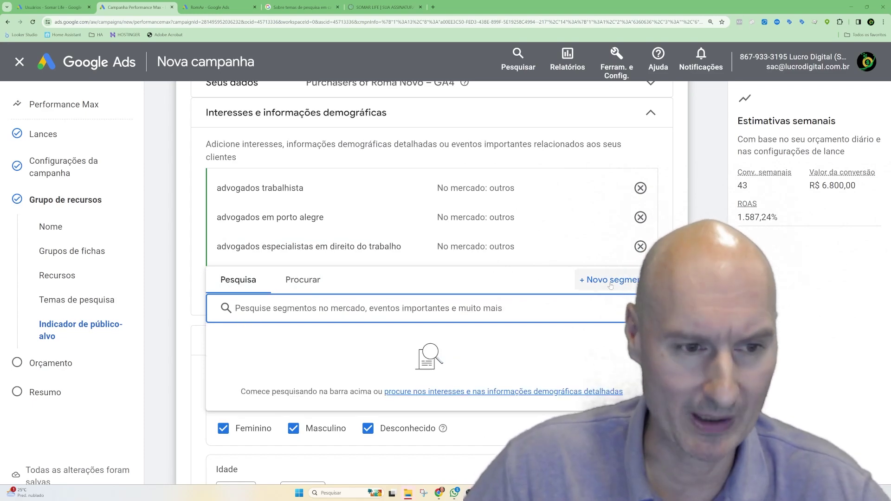
Step: Close the interests picker and set the audience signal's age range to 25 to 34
key(Escape)
scroll(291, 253, down, 2)
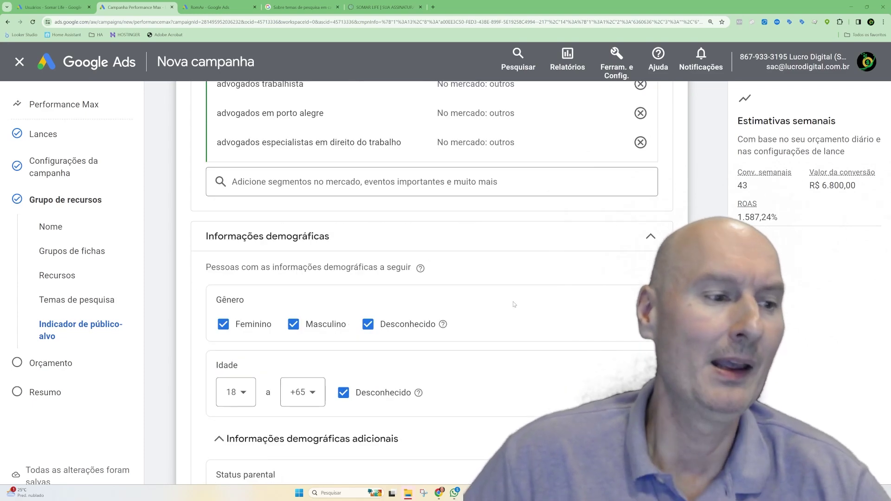
scroll(363, 238, down, 1)
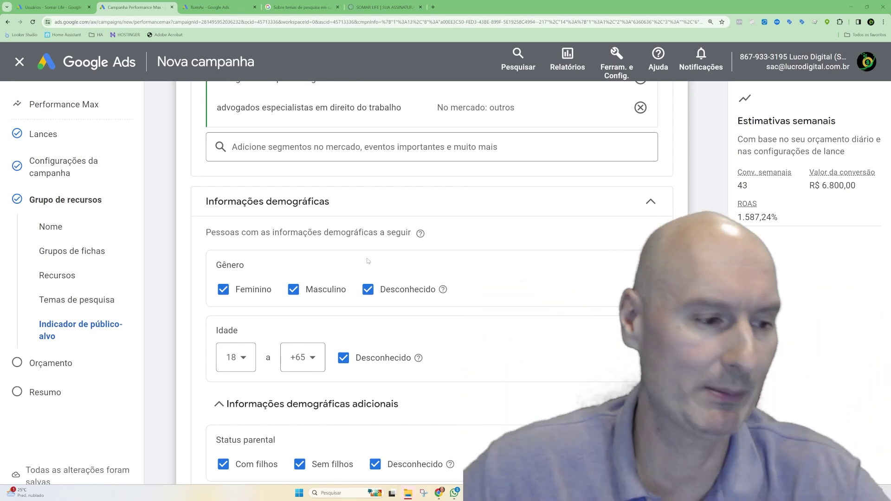
click(230, 357)
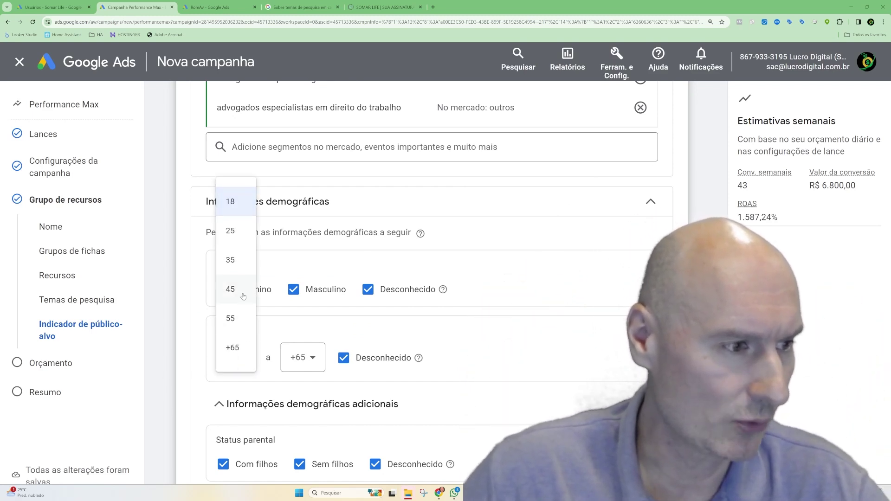
click(232, 235)
click(301, 364)
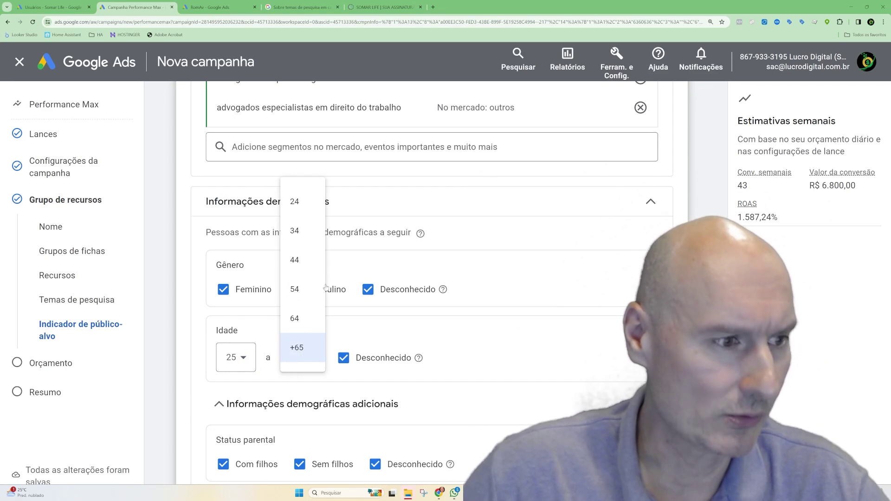
click(299, 235)
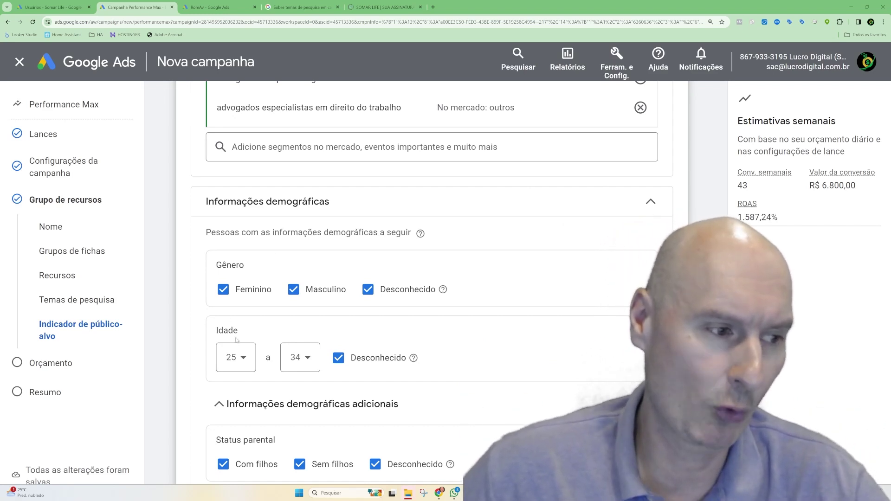
Step: Set the audience signal's age range to 35 to 44
click(237, 355)
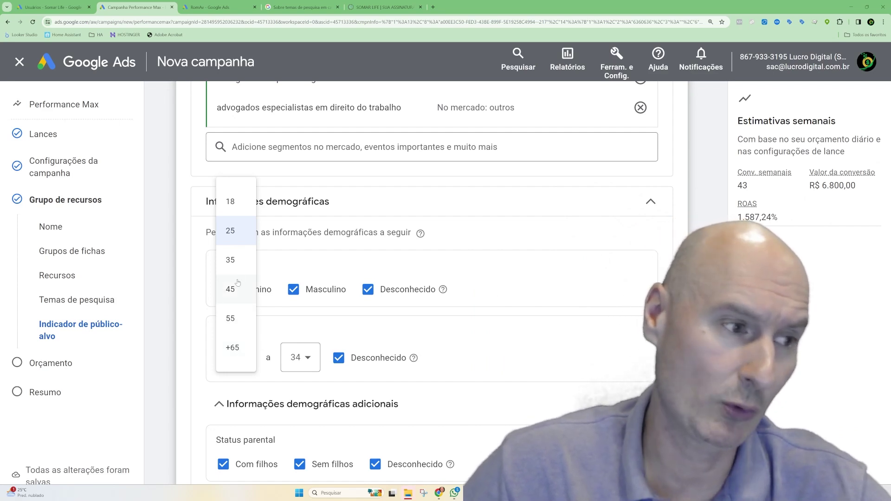
click(236, 261)
click(300, 359)
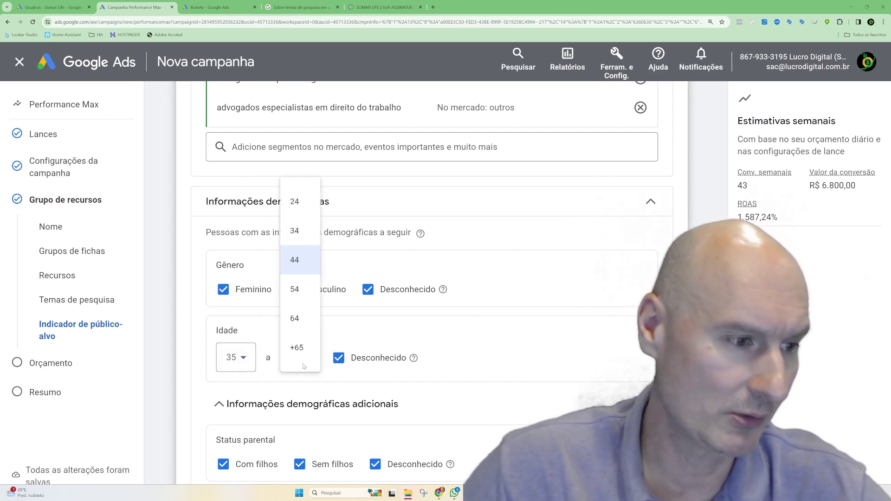
click(302, 268)
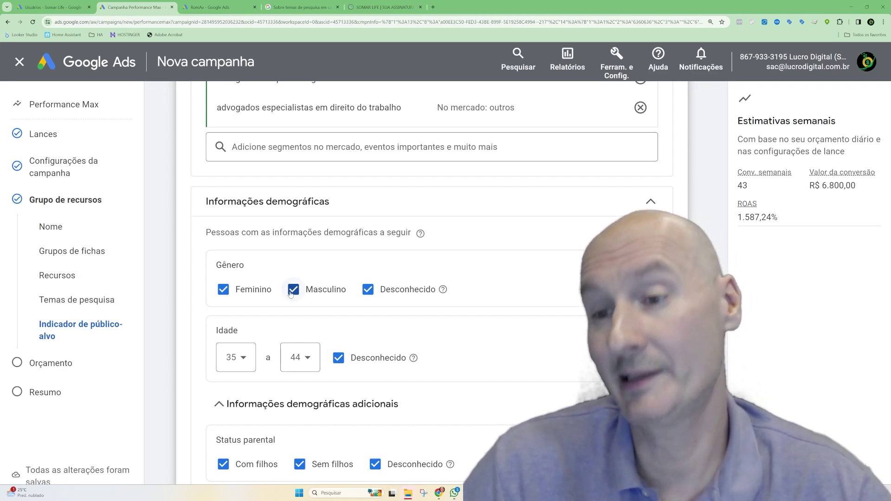
Step: Exclude Masculino from the audience signal's genders, keeping Feminino and Desconhecido selected
click(293, 290)
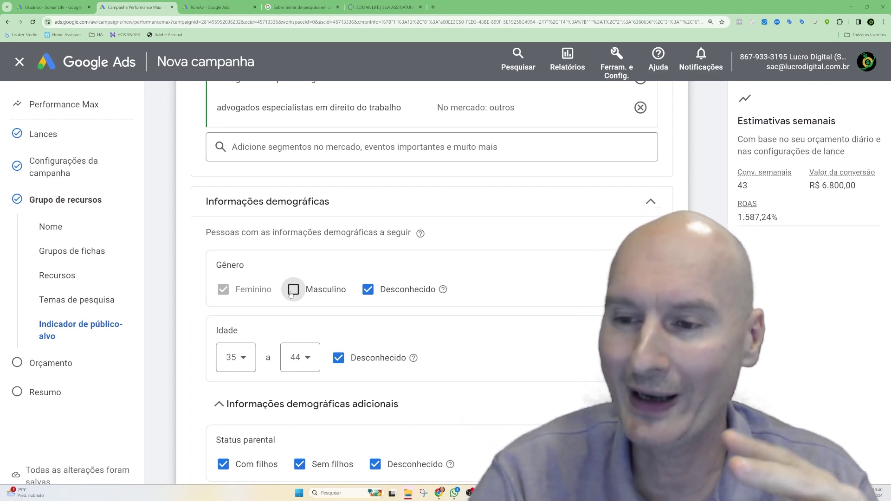
mouse_move(234, 290)
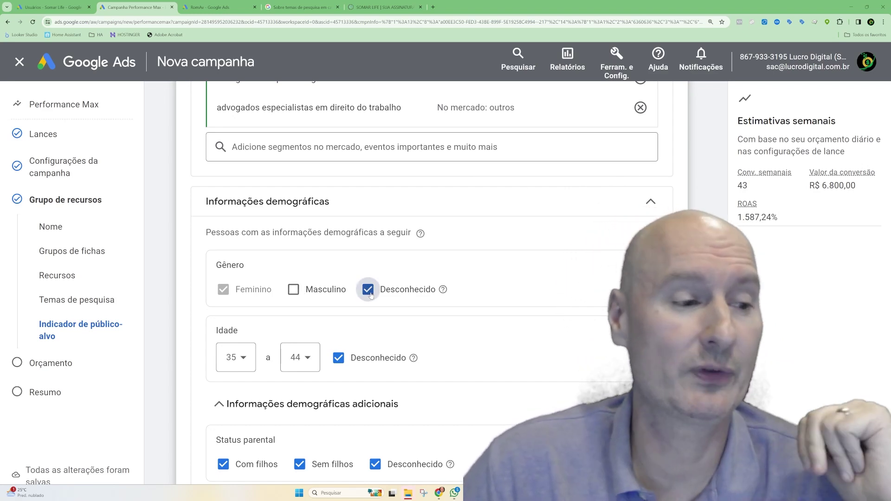
click(368, 290)
click(369, 290)
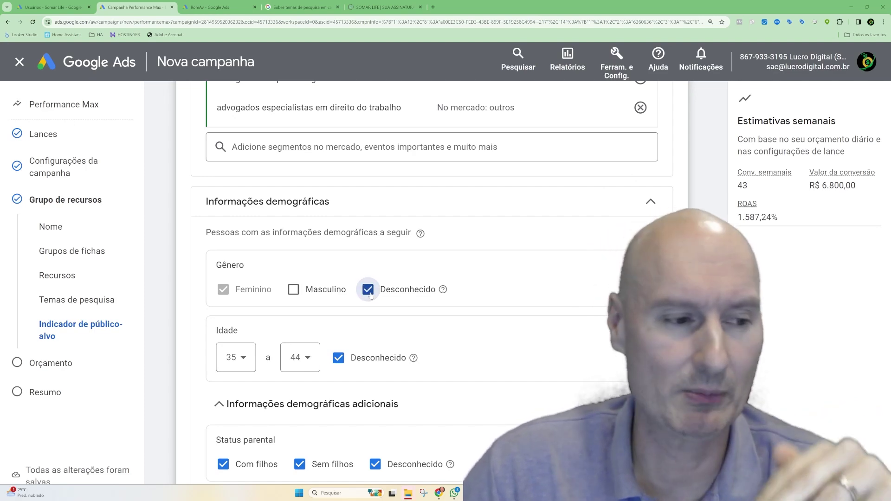
Step: Limit the household income (Renda familiar) range to "10% com maior renda" through 20%
scroll(370, 295, down, 4)
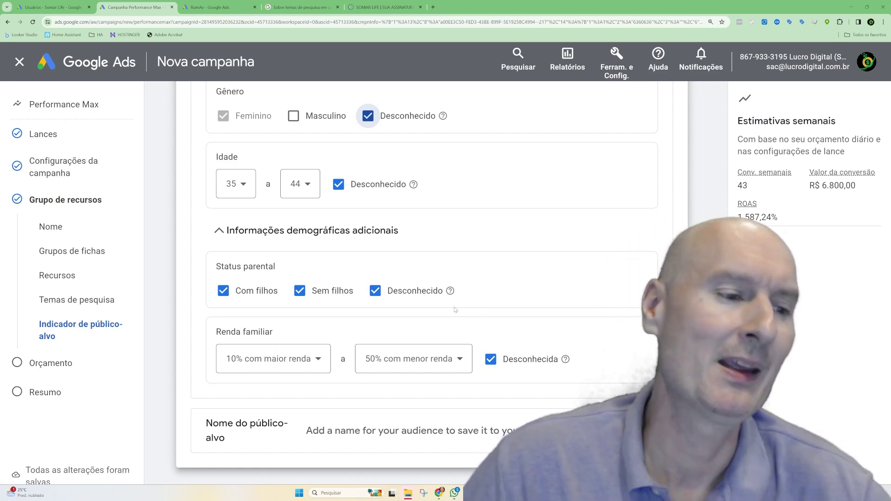
scroll(455, 310, down, 1)
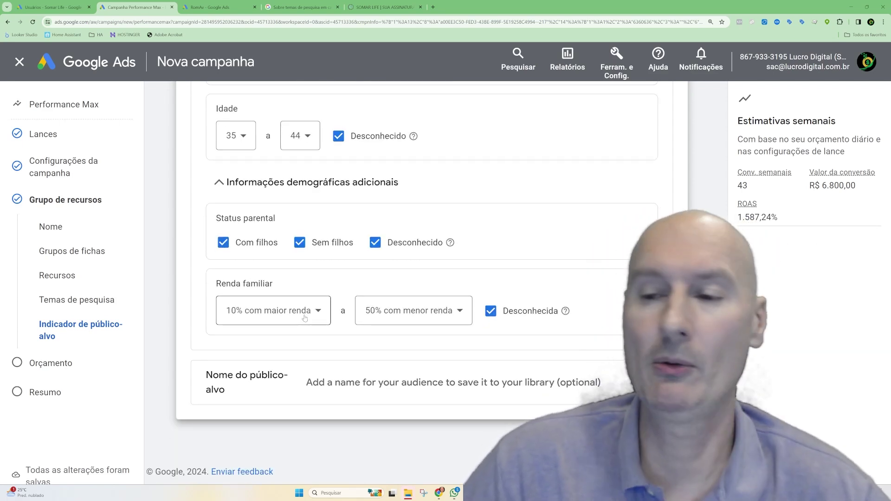
click(366, 320)
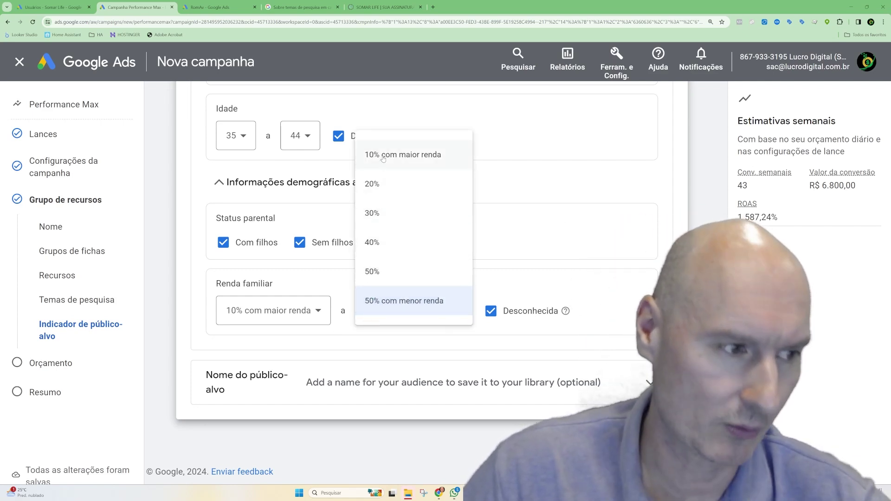
click(383, 158)
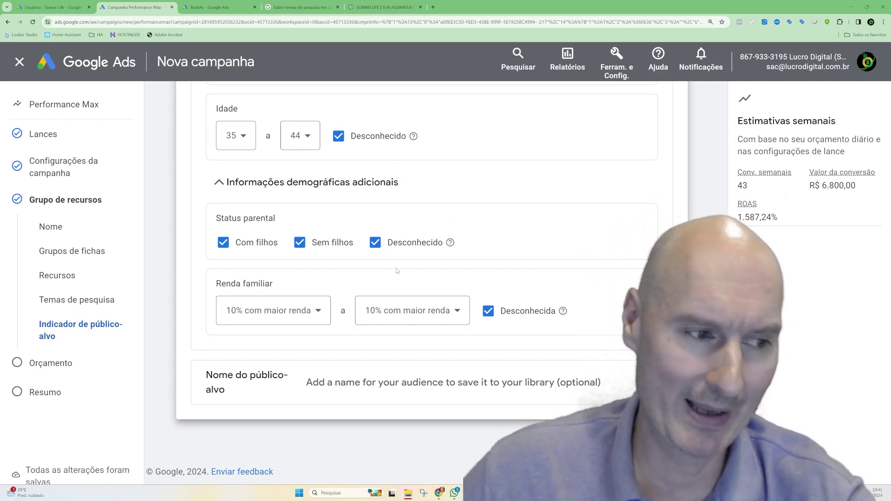
click(384, 315)
click(395, 184)
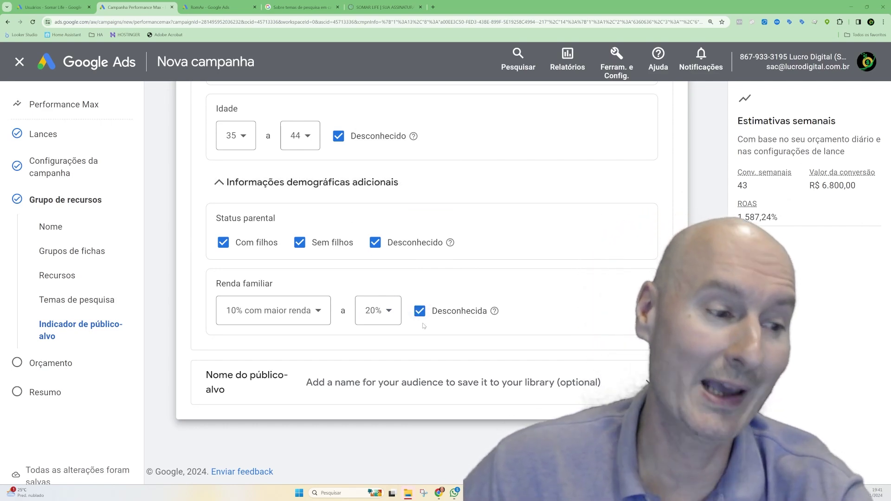
Step: Expand the audience name section and enter "Bolsas de Alto \valor" as the audience name
click(435, 386)
click(342, 432)
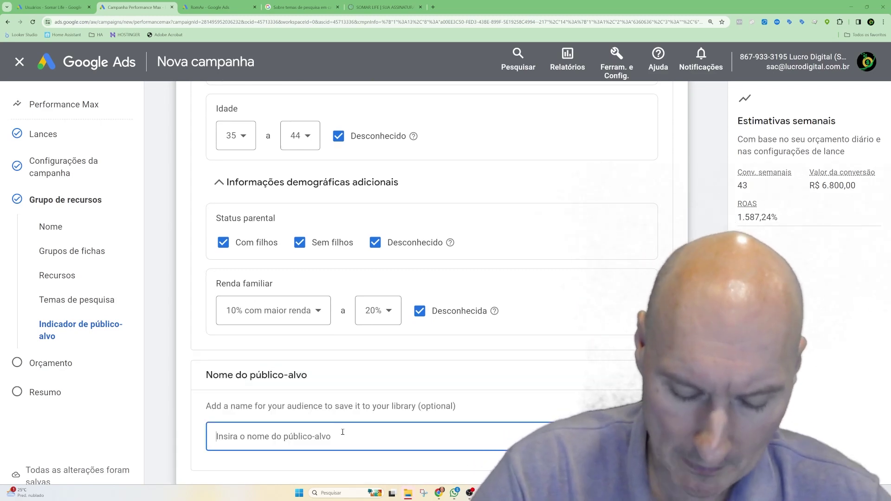
text(Bolsas de Alto \valor)
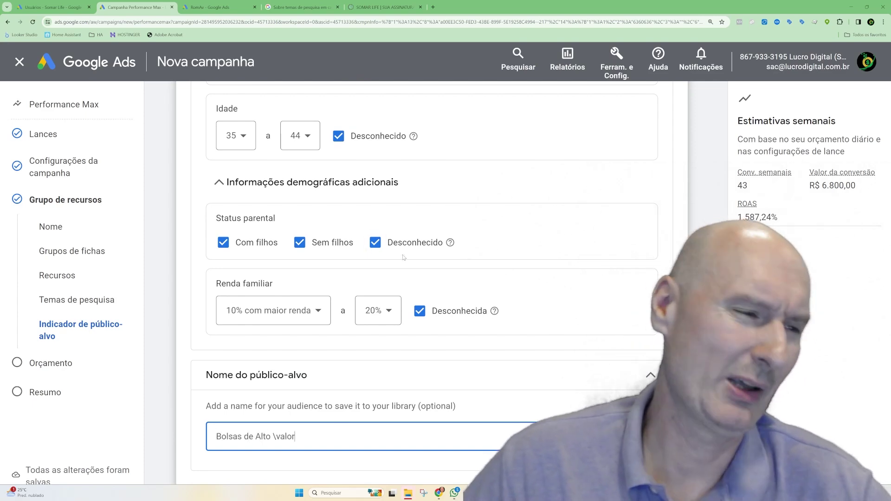
Step: Review the signal's interests and demographics, and clear the audience name
scroll(403, 260, up, 7)
scroll(402, 260, up, 1)
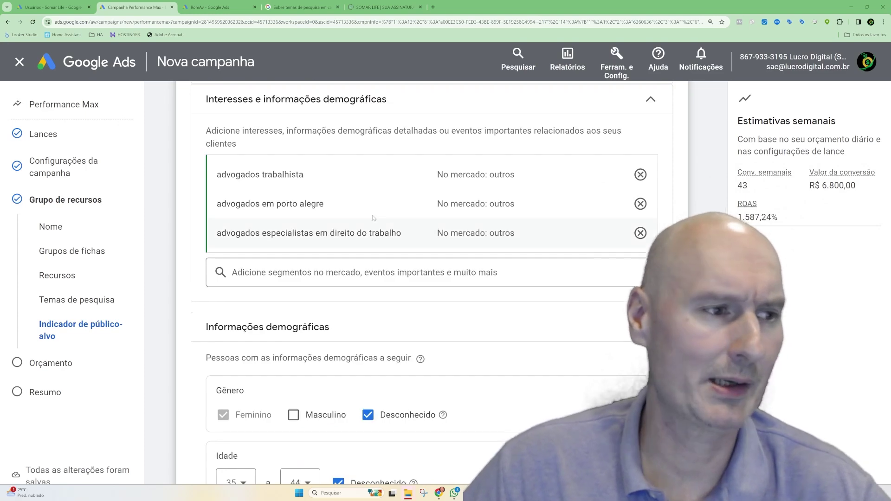
scroll(319, 440, down, 6)
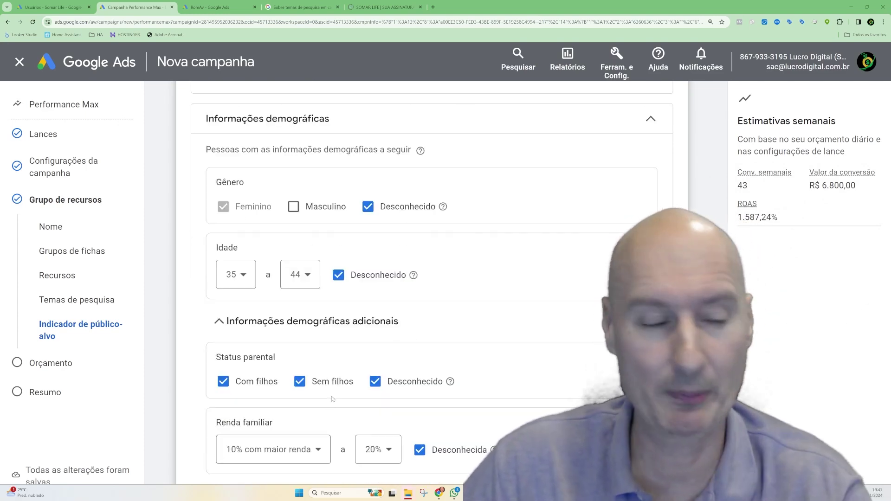
scroll(332, 398, down, 6)
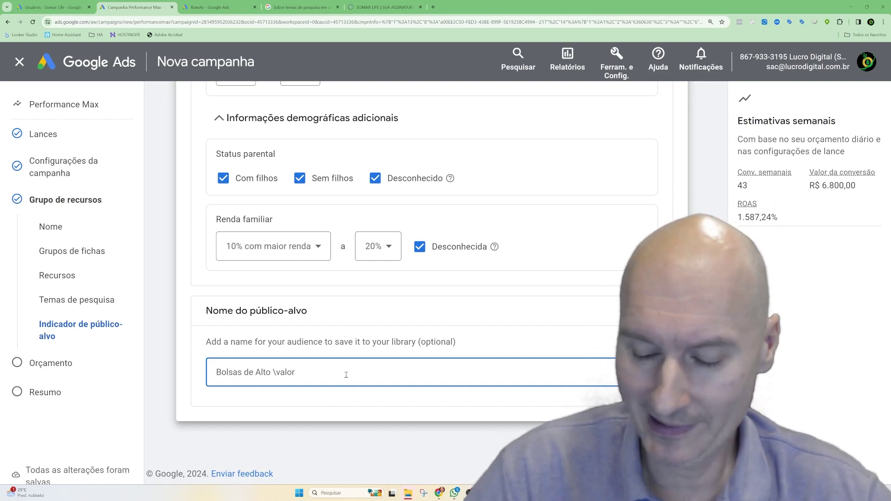
key(ctrl+a)
key(BackSpace)
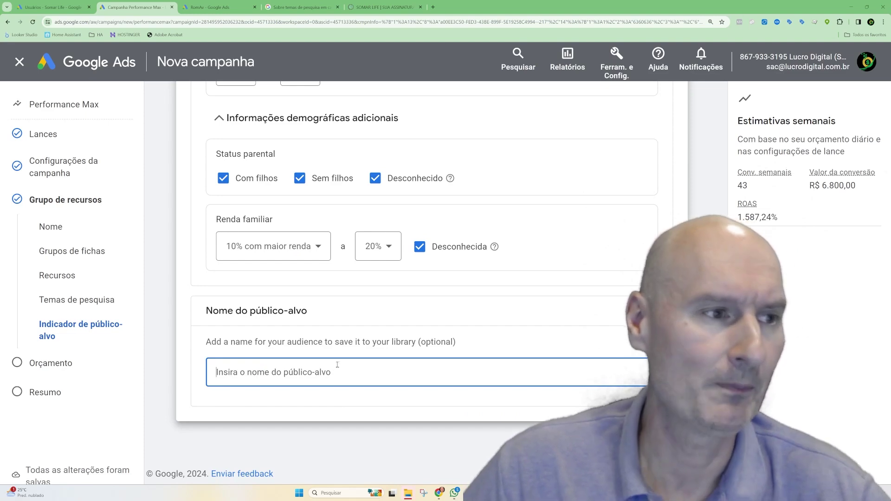
Step: Expand the Seus dados section of the audience signal and view the details of the "Purchasers of Roma Novo – GA4" segment
scroll(332, 372, up, 10)
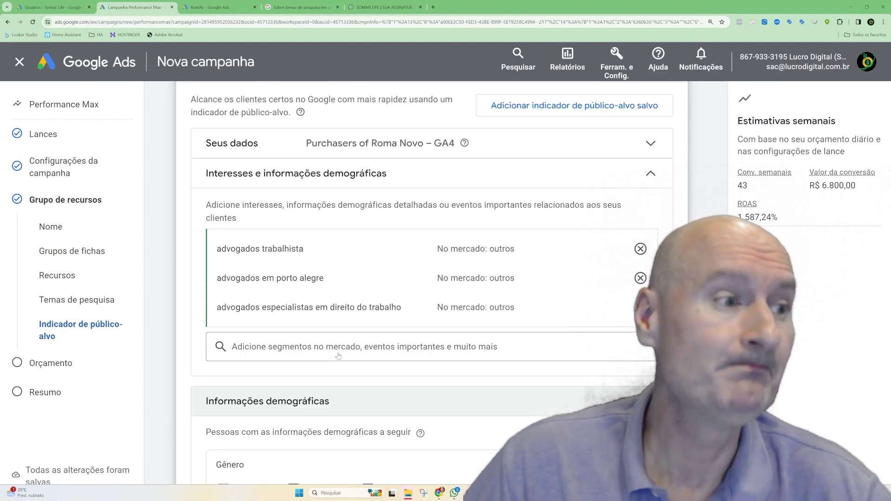
scroll(338, 355, up, 3)
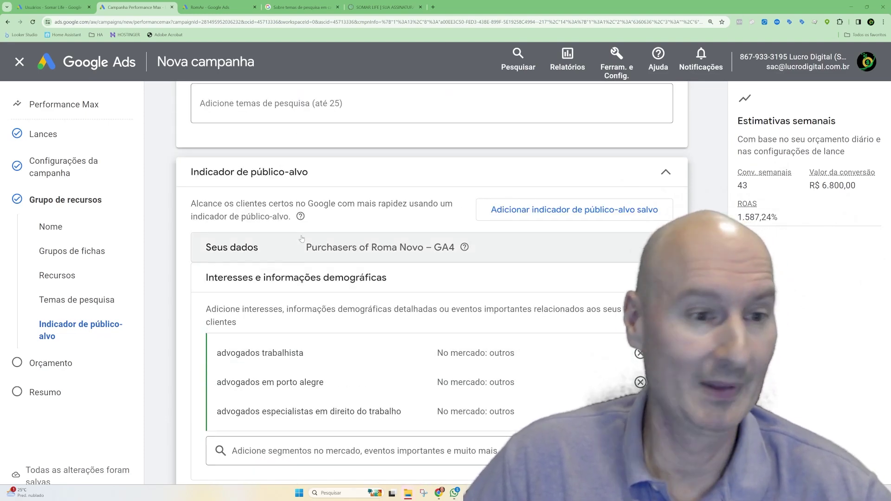
scroll(301, 250, down, 2)
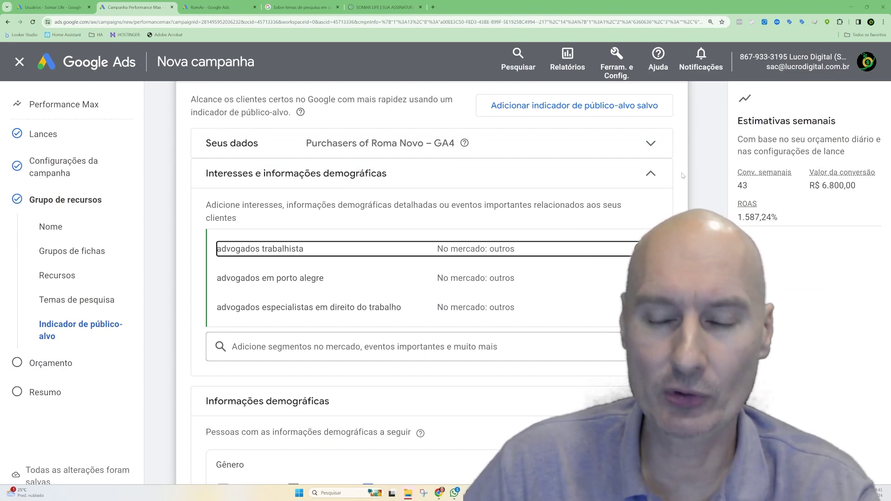
click(294, 152)
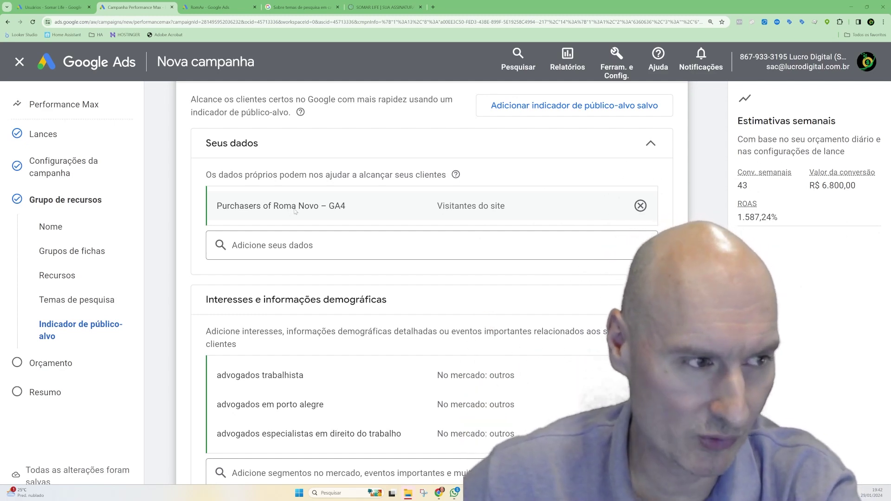
mouse_move(497, 219)
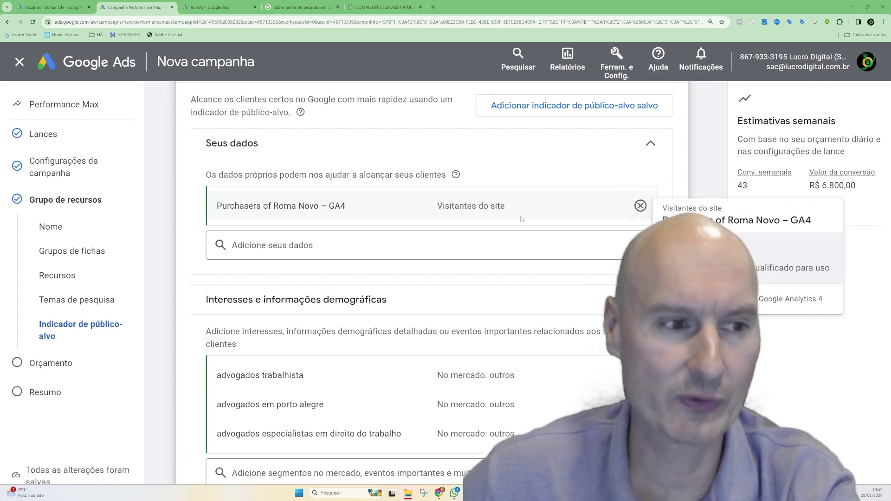
Step: Browse the site visitor segments of the own data and add "GA: Purchase (540 dias)" to the audience signal
click(327, 244)
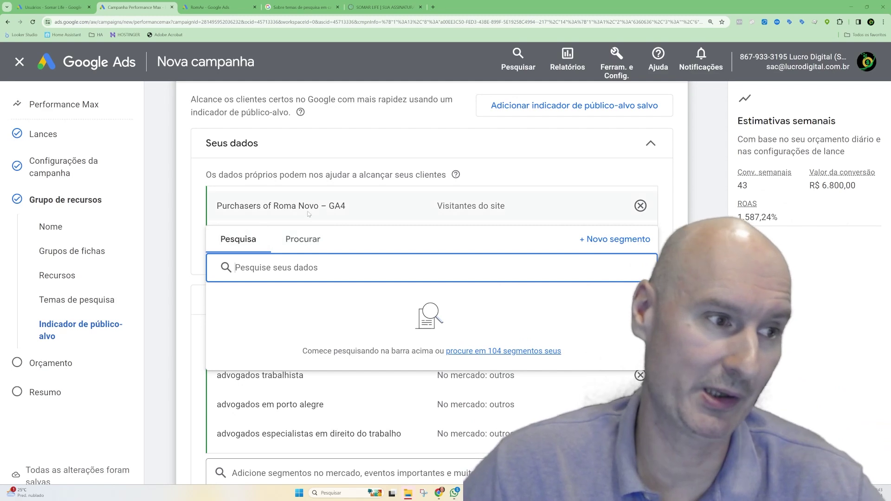
mouse_move(423, 206)
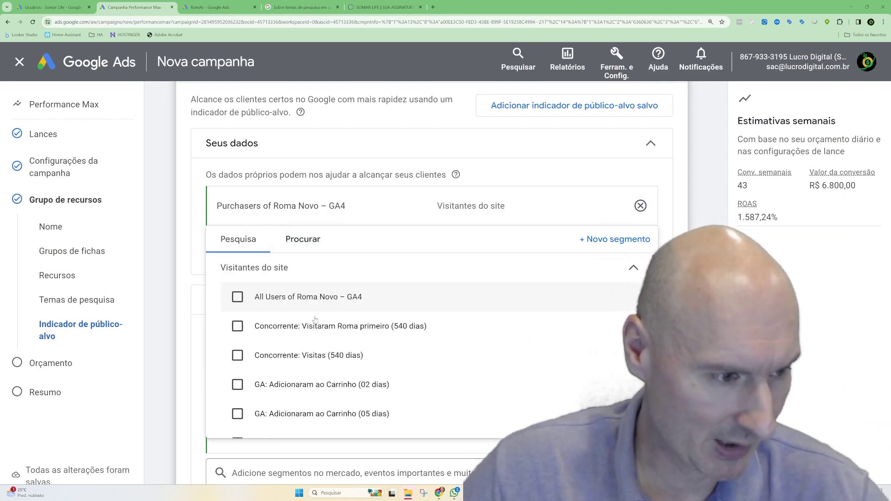
scroll(256, 363, down, 5)
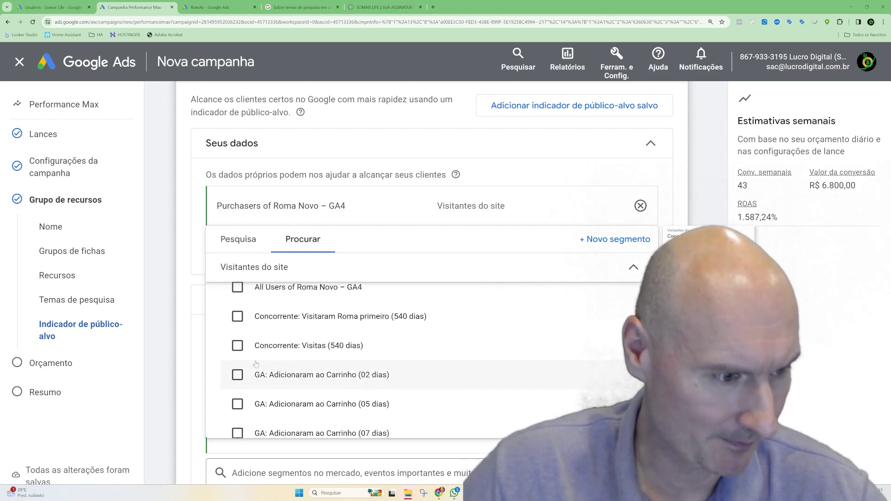
scroll(256, 364, down, 3)
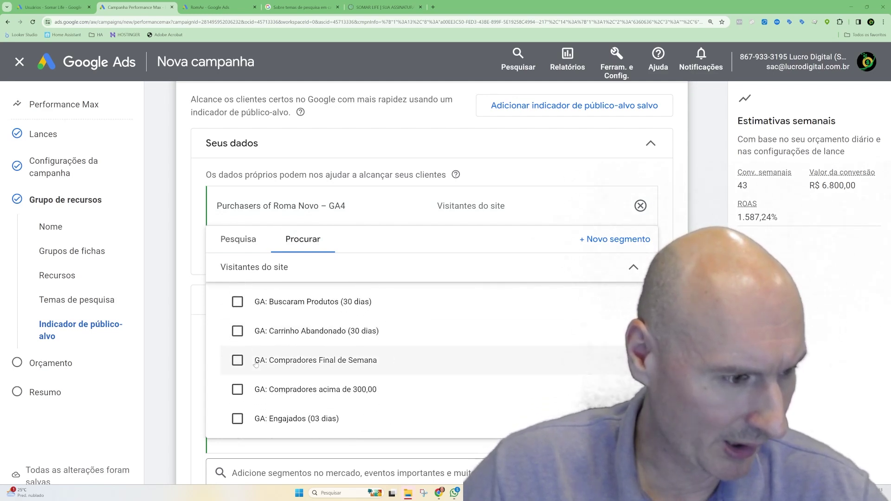
scroll(256, 364, down, 2)
scroll(256, 364, down, 1)
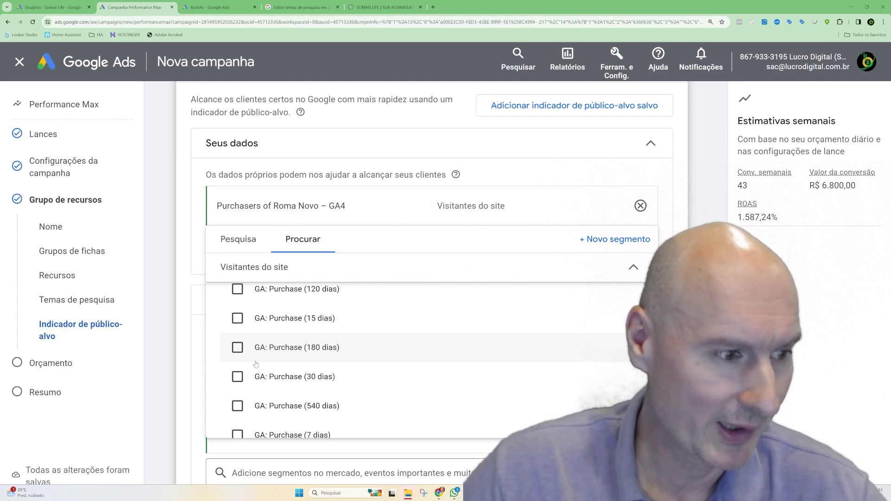
click(238, 406)
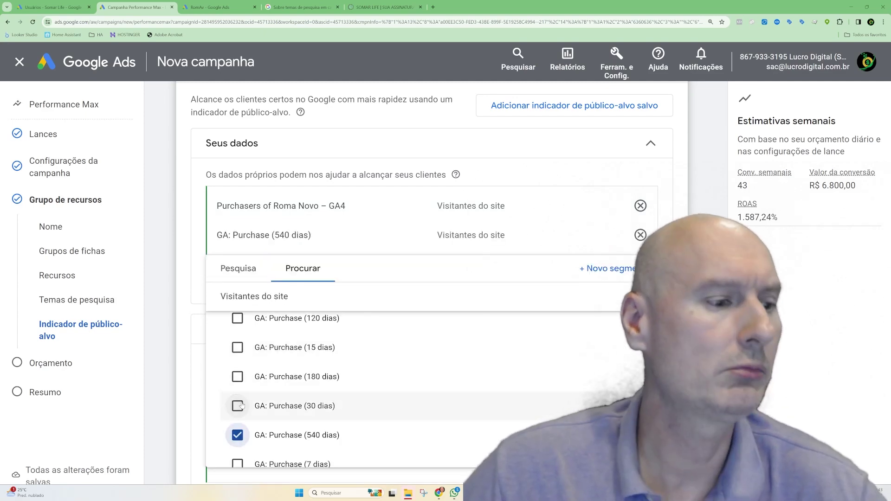
click(548, 176)
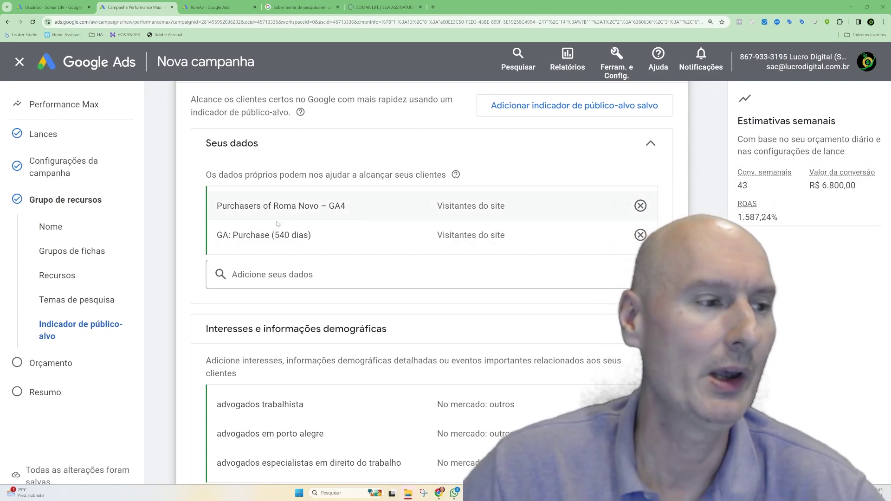
mouse_move(281, 212)
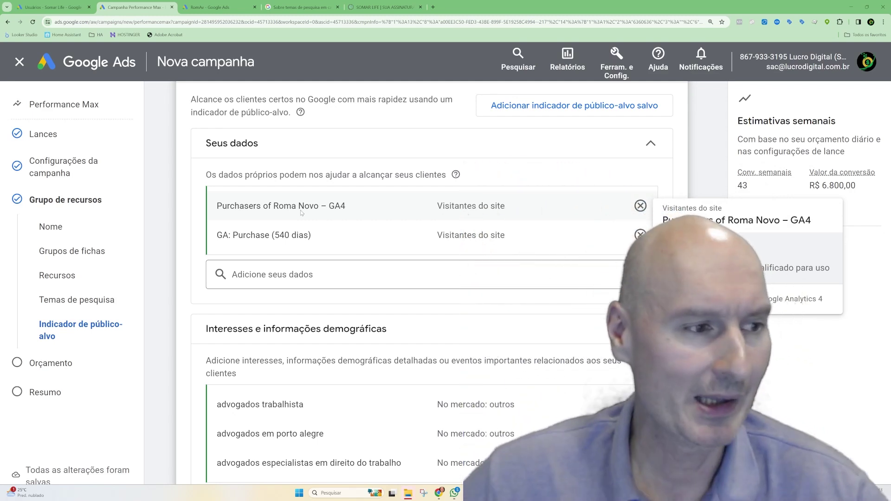
Step: Look through the segment categories available under the audience signal's interests and detailed demographics
mouse_move(313, 239)
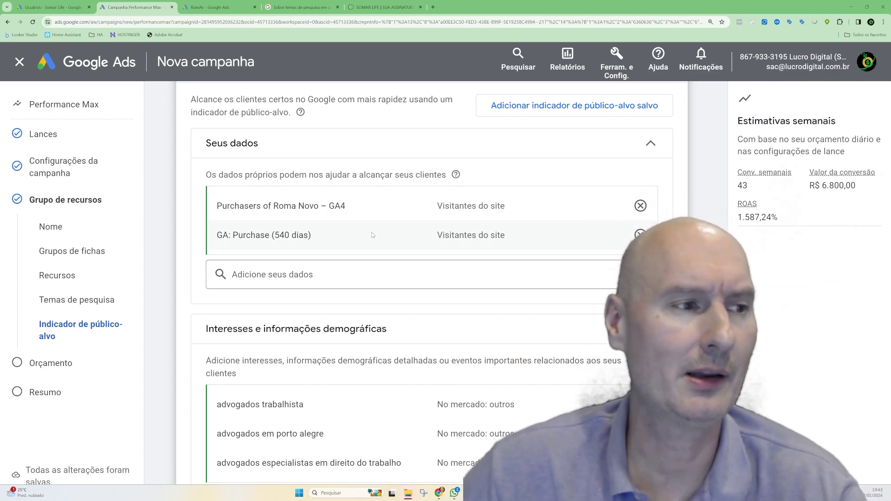
scroll(371, 236, down, 2)
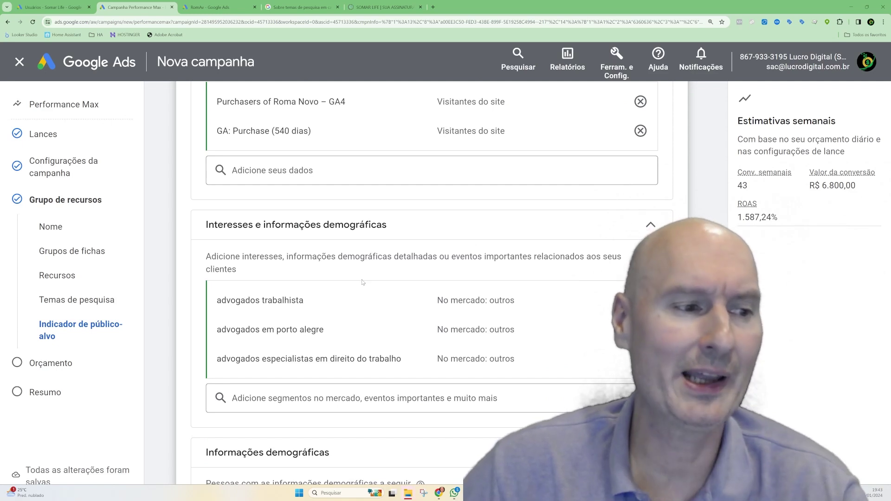
click(307, 395)
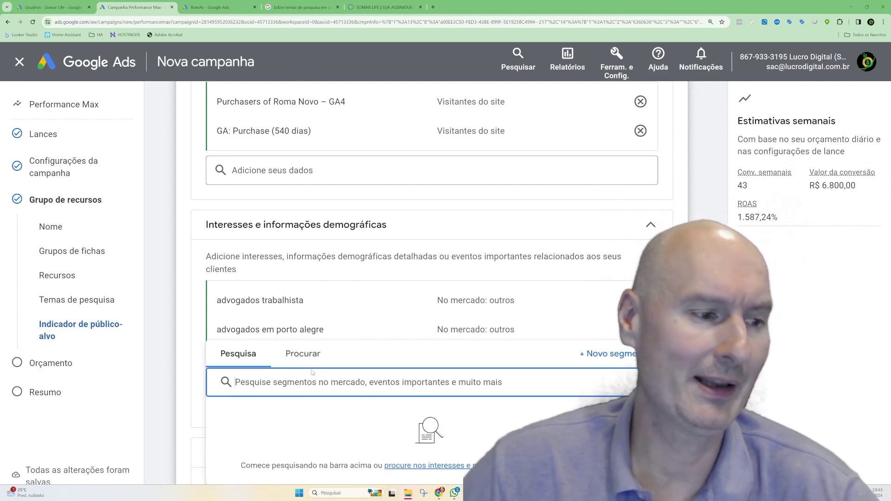
click(303, 353)
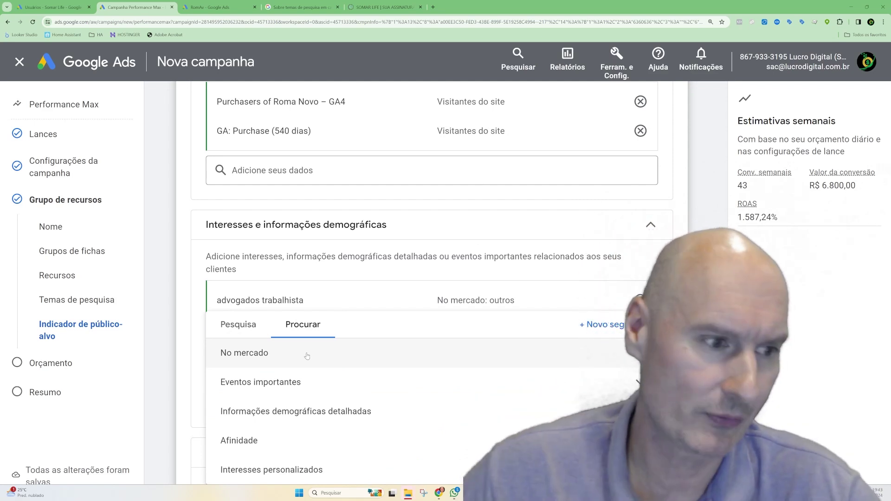
click(412, 278)
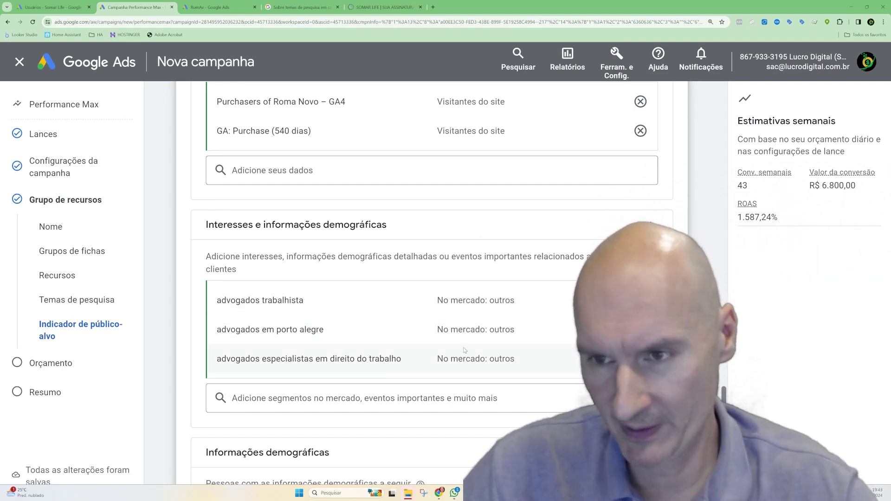
scroll(460, 343, down, 2)
Step: Start a new custom interest segment for the audience signal and name it "Pesquisarm Advogado"
click(448, 288)
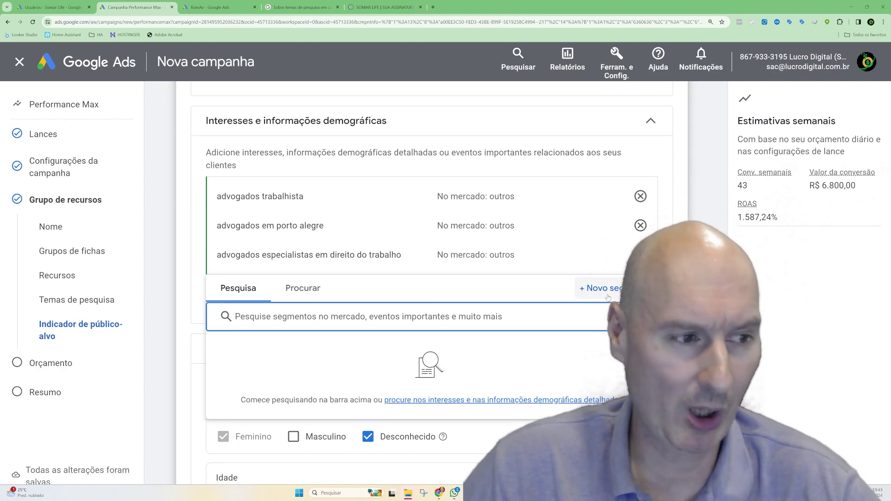
click(607, 296)
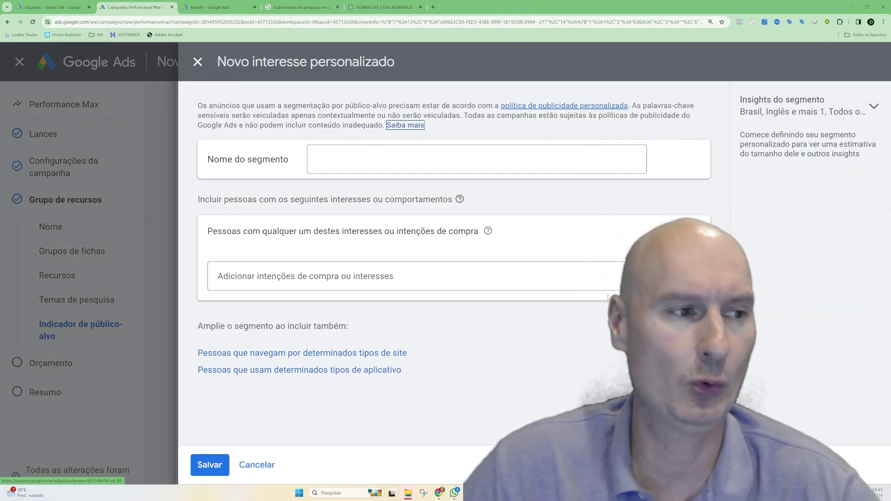
click(450, 168)
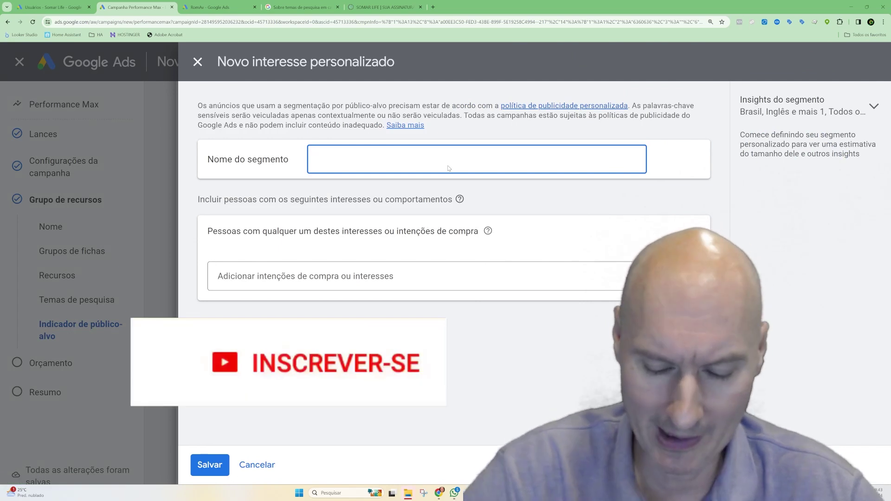
text(Pesquisar)
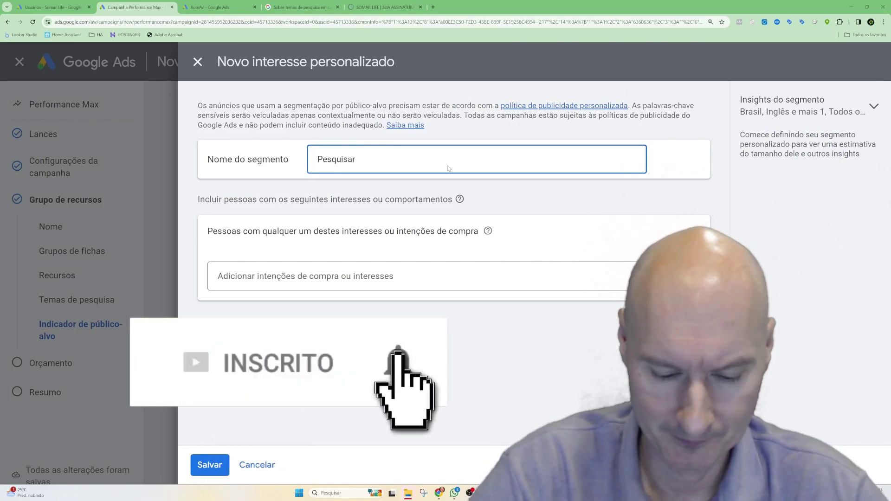
text(m Advogado)
click(307, 274)
text(adovag)
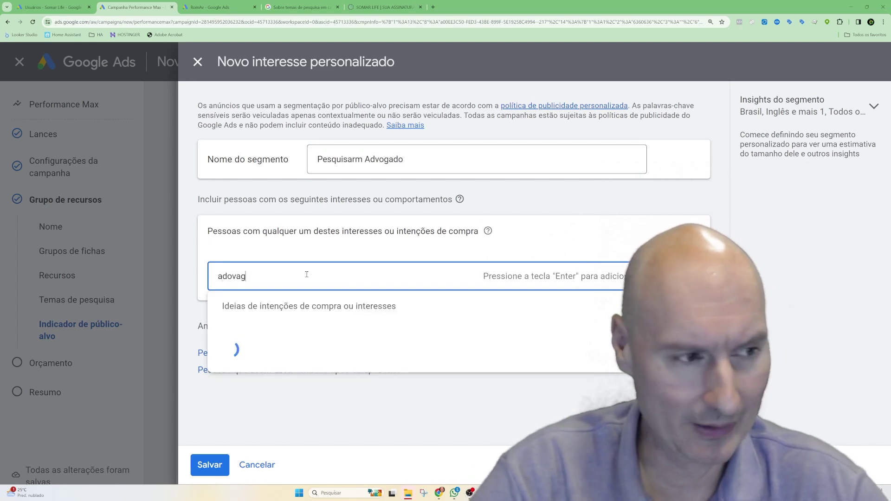
text(do trabalkh)
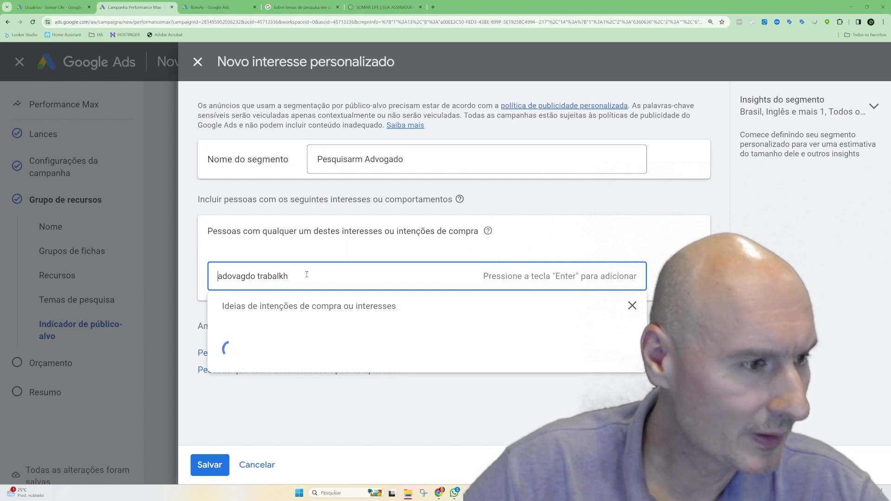
key(Left)
key(Left)
key(Left)
key(Left)
key(Left)
key(Left)
key(Left)
key(Left)
key(Left)
key(Left)
key(BackSpace)
text(ad)
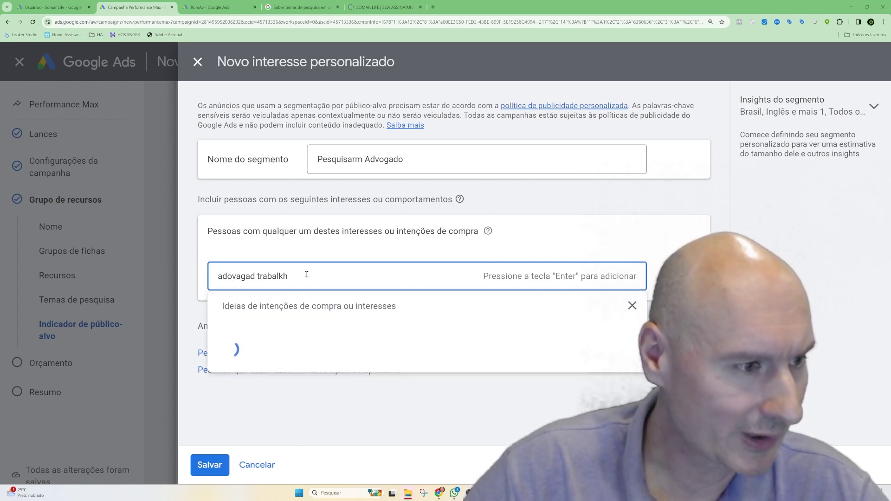
key(Right)
key(ctrl+a)
key(BackSpace)
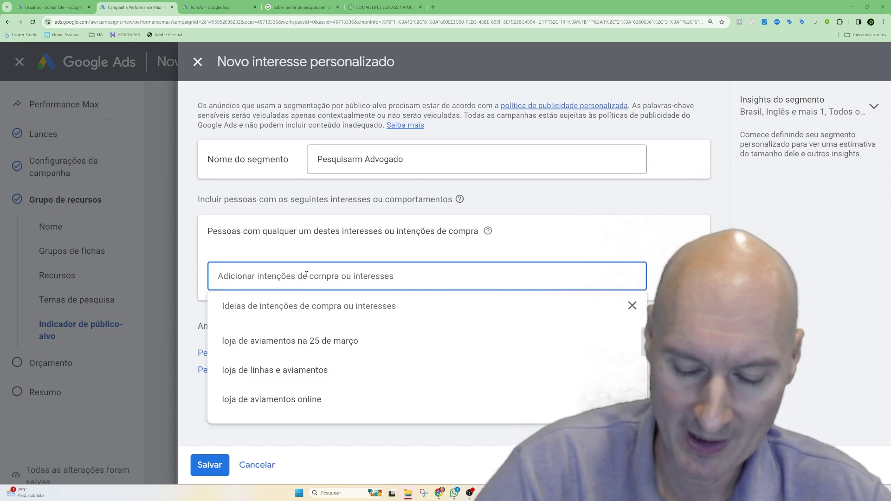
Step: Search purchase intentions for "bolsa preço" and add "preço de bolsa feminina", "bolsa de couro feminina pequena" and "bolsa tiracolo feminina couro" to the segment
text(bolsa )
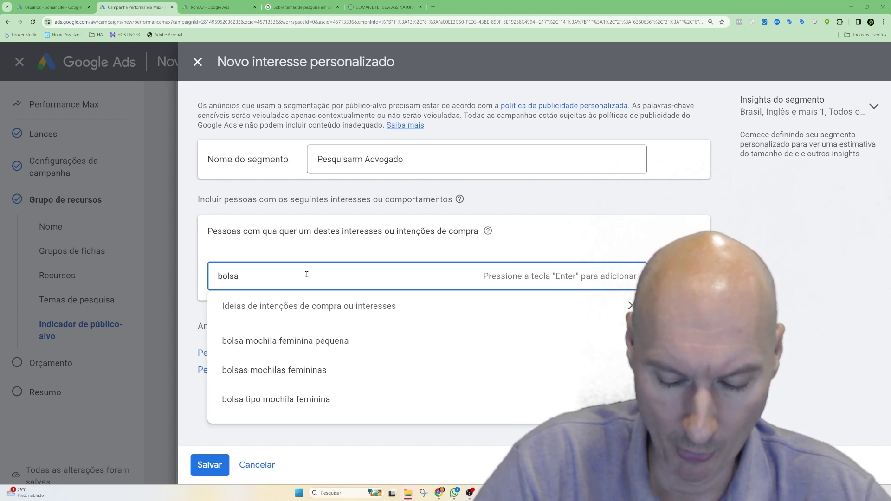
text(preço)
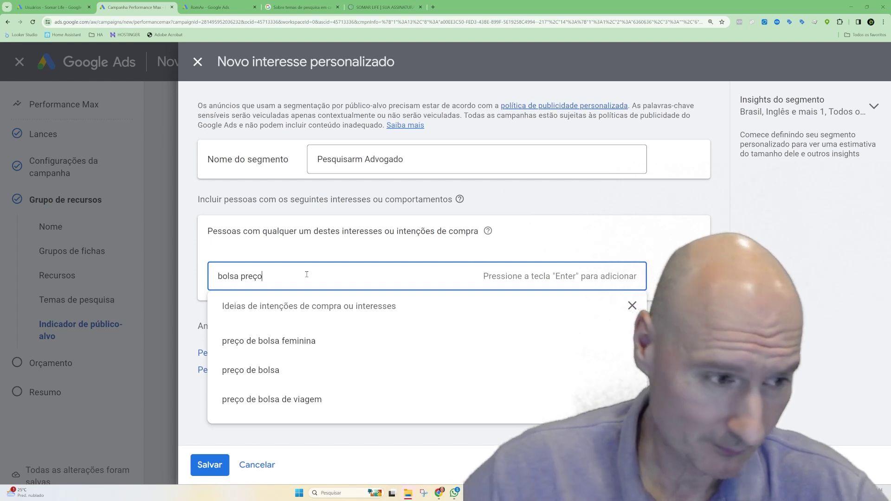
click(266, 341)
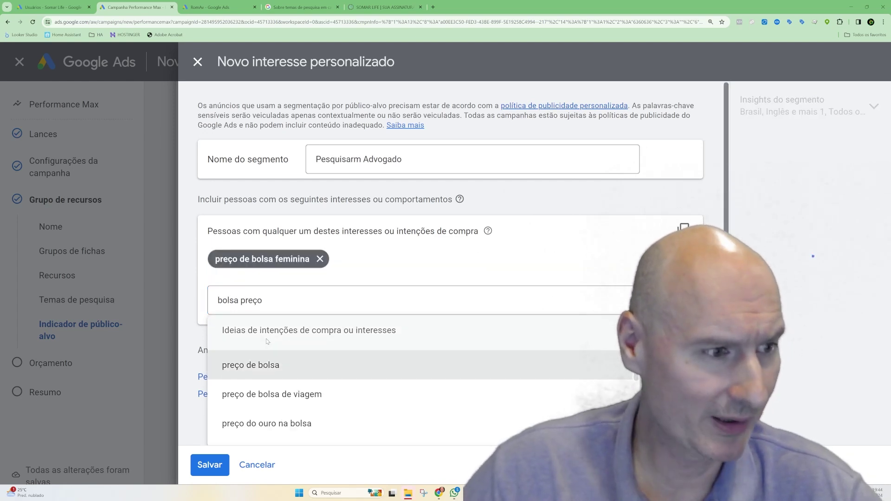
click(300, 300)
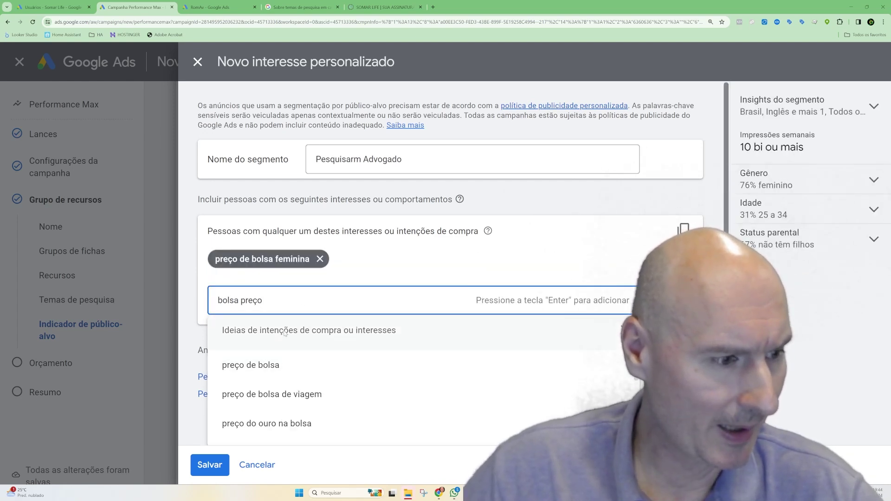
scroll(277, 407, down, 2)
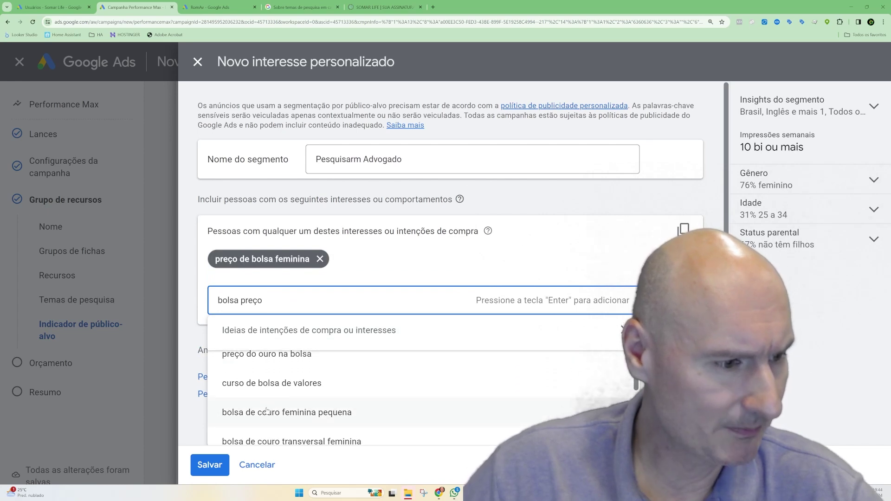
click(263, 413)
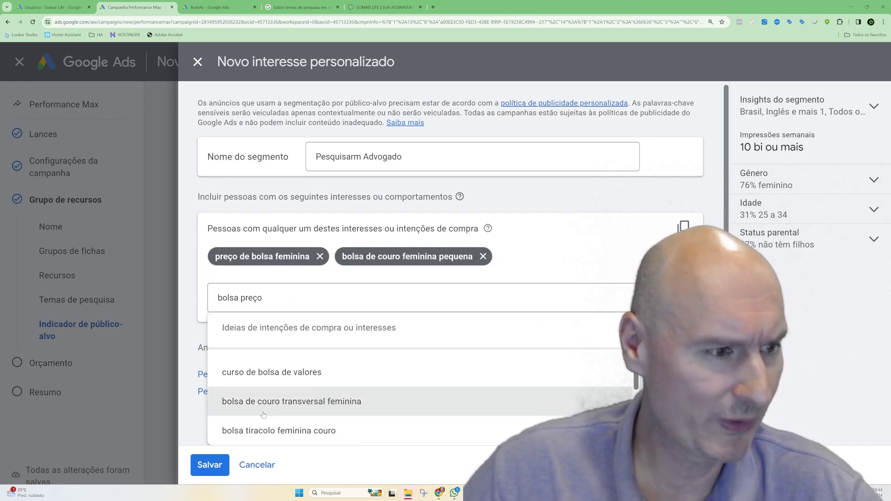
scroll(267, 412, down, 1)
click(269, 397)
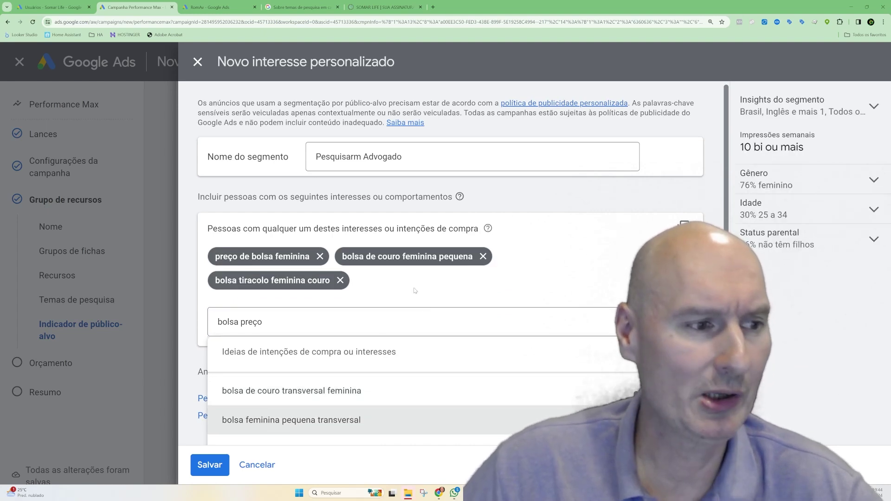
click(415, 291)
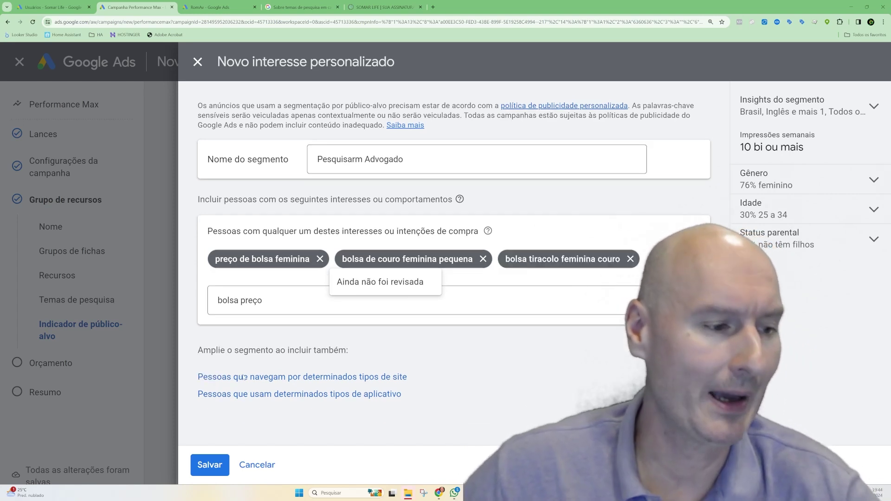
Step: Expand the custom segment with the similar websites and similar apps sections, and cancel the new segment
click(253, 377)
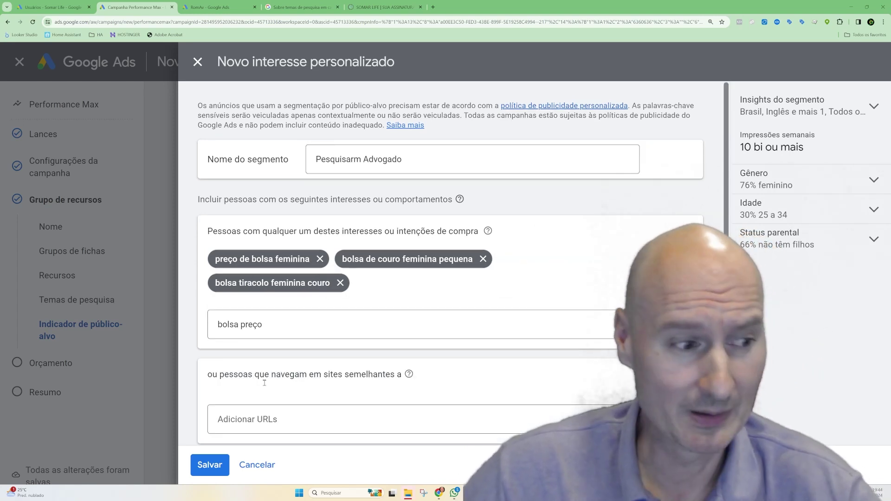
scroll(288, 362, down, 2)
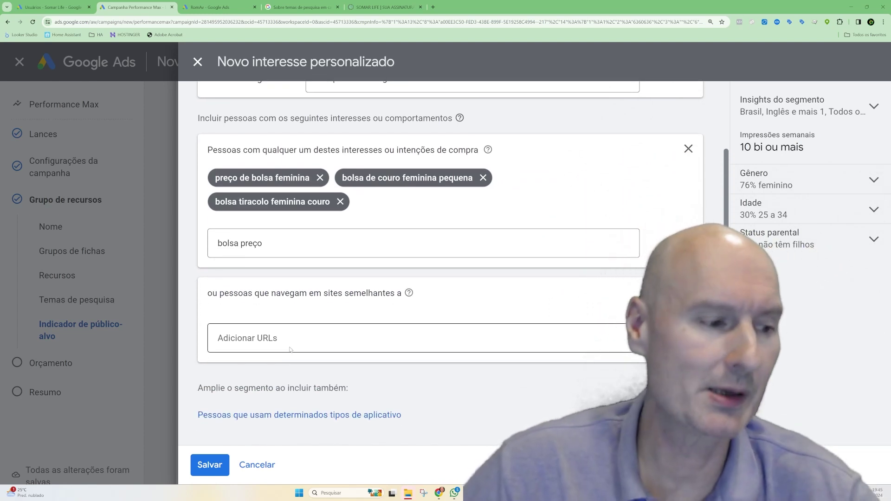
click(280, 414)
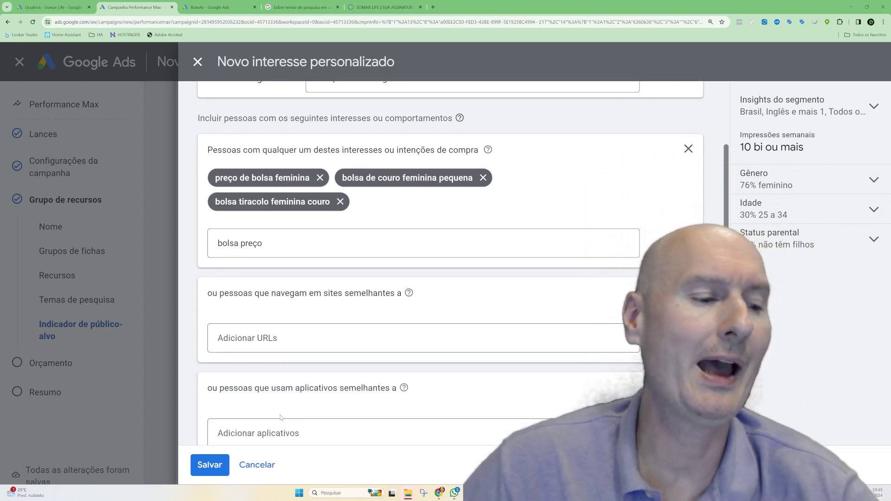
click(256, 465)
Step: Review the signal's demographics and audience name sections, and the search themes and own data above them
scroll(320, 272, down, 2)
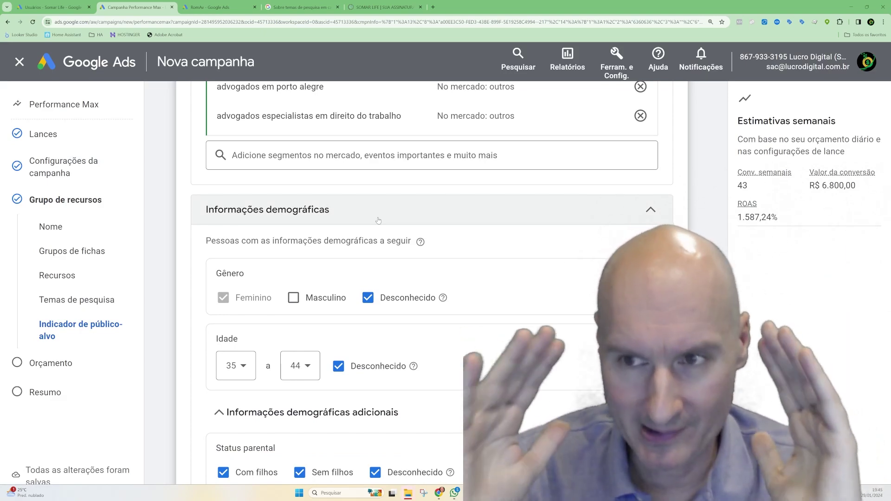
scroll(379, 221, down, 2)
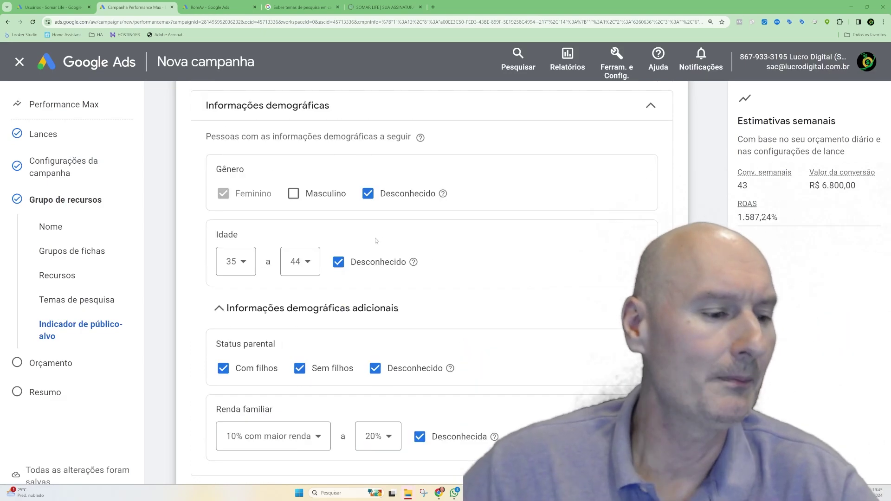
scroll(366, 265, down, 2)
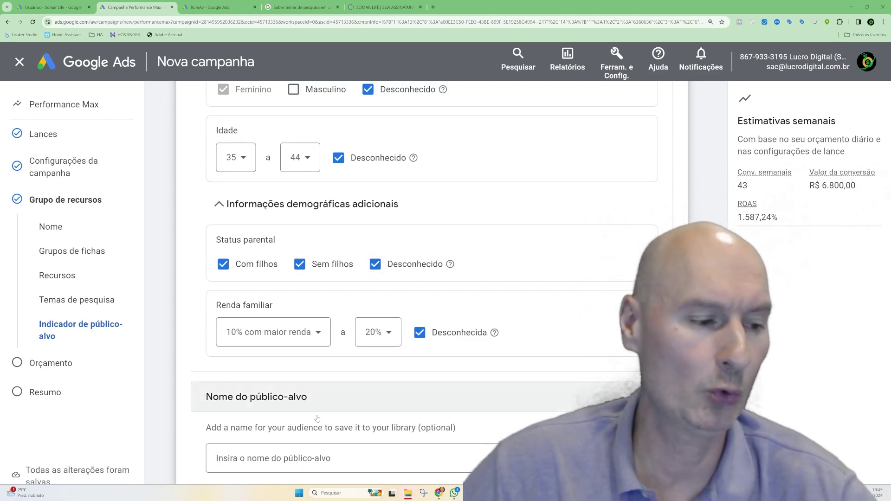
click(298, 458)
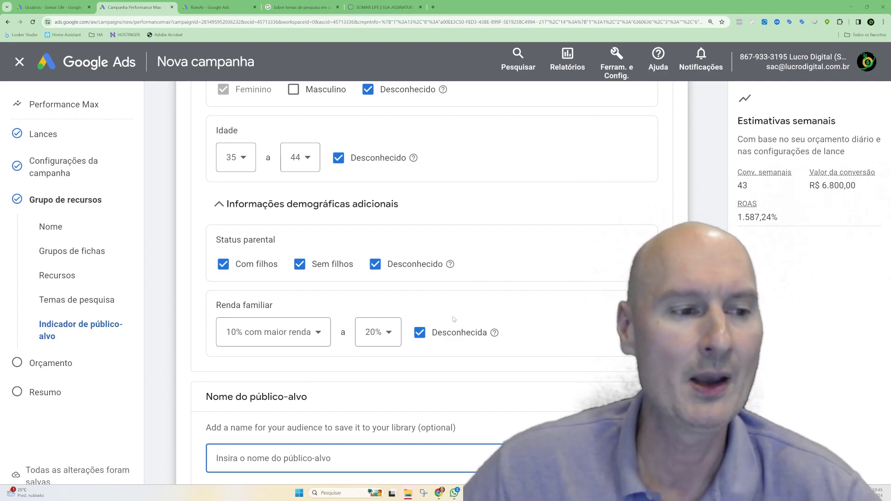
scroll(453, 318, up, 15)
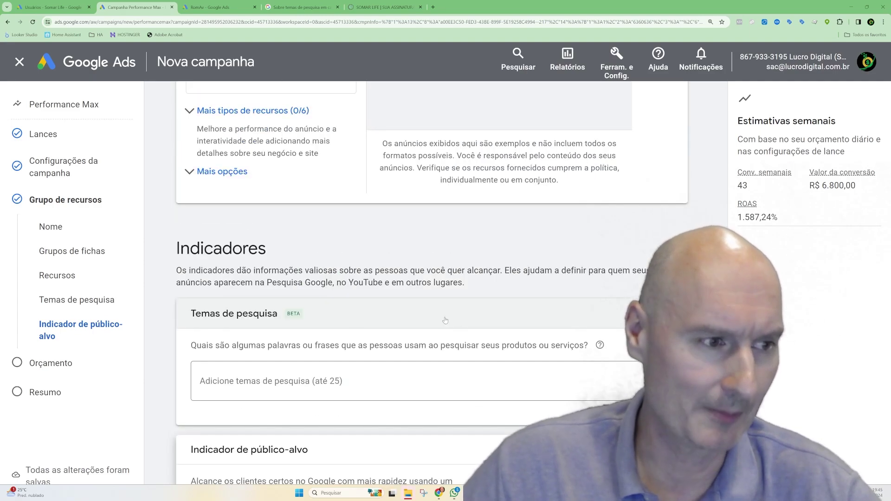
scroll(334, 297, down, 2)
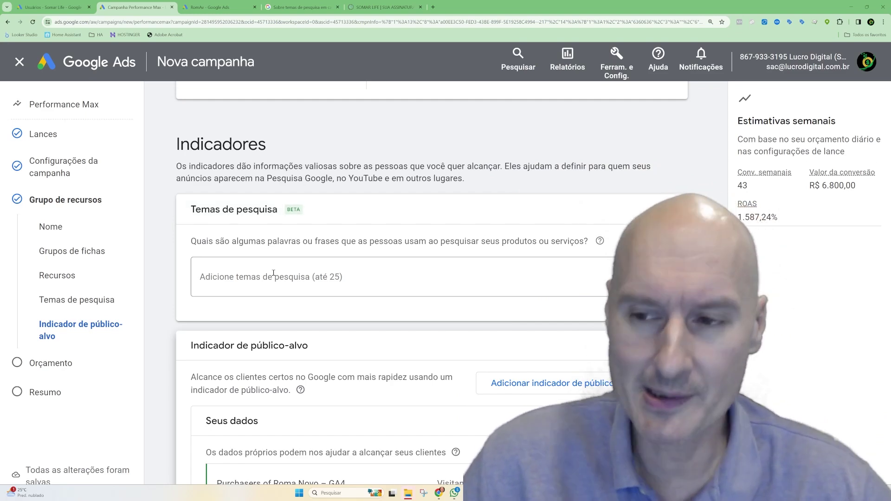
scroll(281, 341, down, 2)
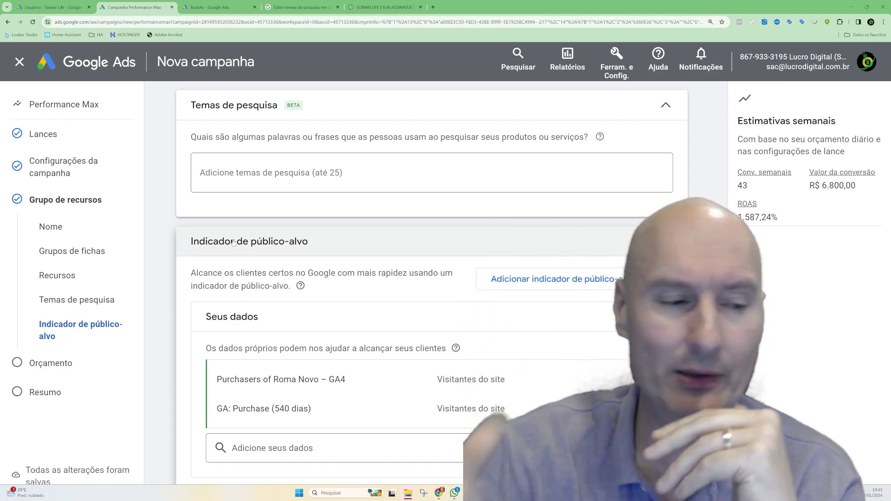
scroll(372, 262, down, 1)
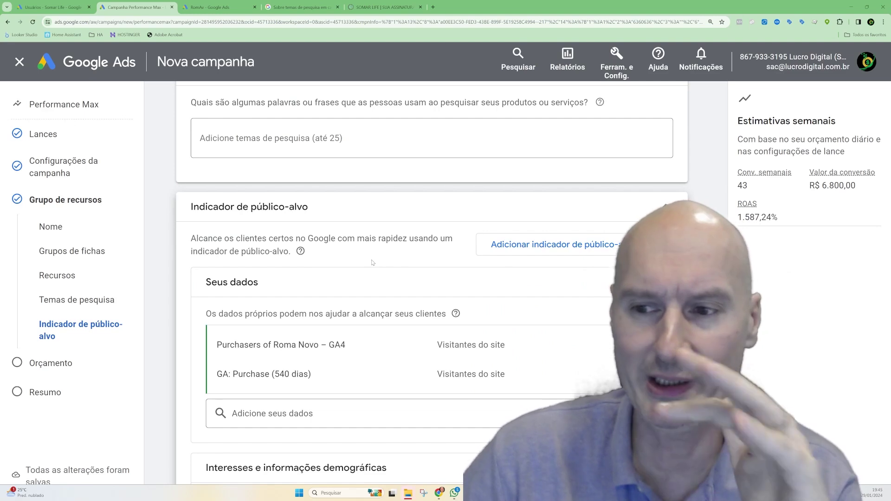
scroll(372, 262, up, 2)
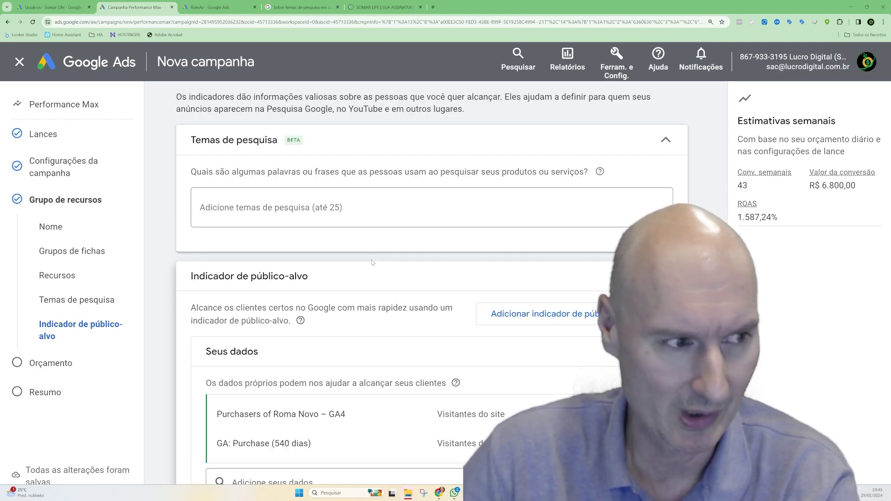
Step: Add "recreação para crianças em porto alegre" as a search theme and remove it again
click(317, 211)
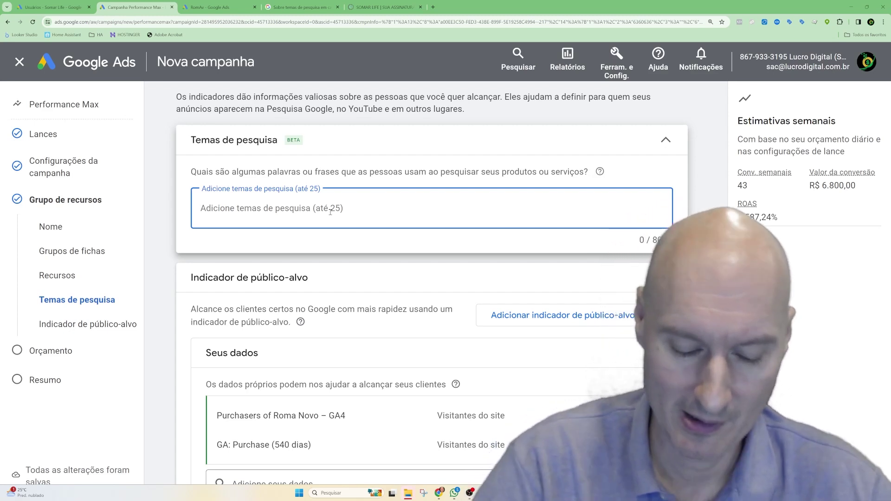
text(a)
key(BackSpace)
text(área)
key(ctrl+a)
text(recr)
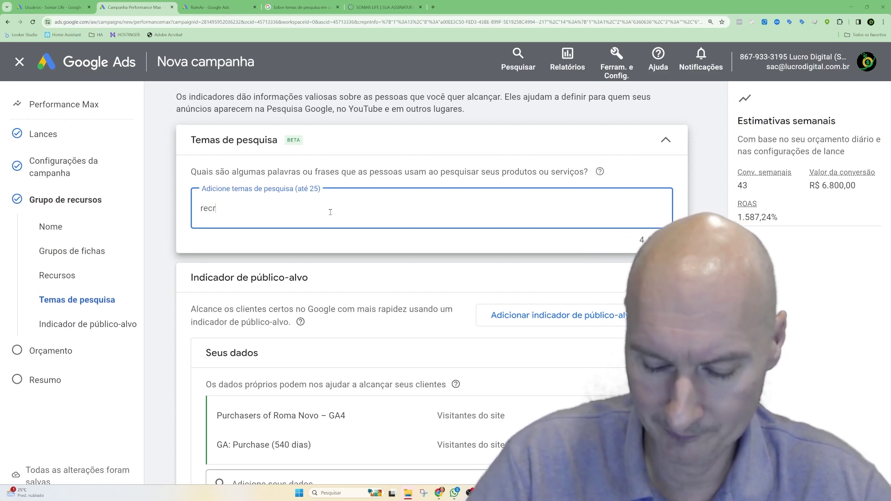
text(eação)
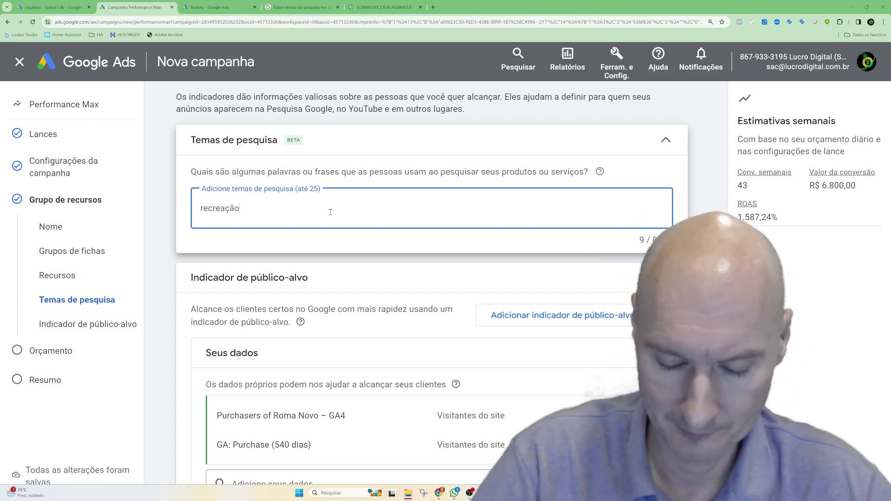
text( para crianças em porto alegre)
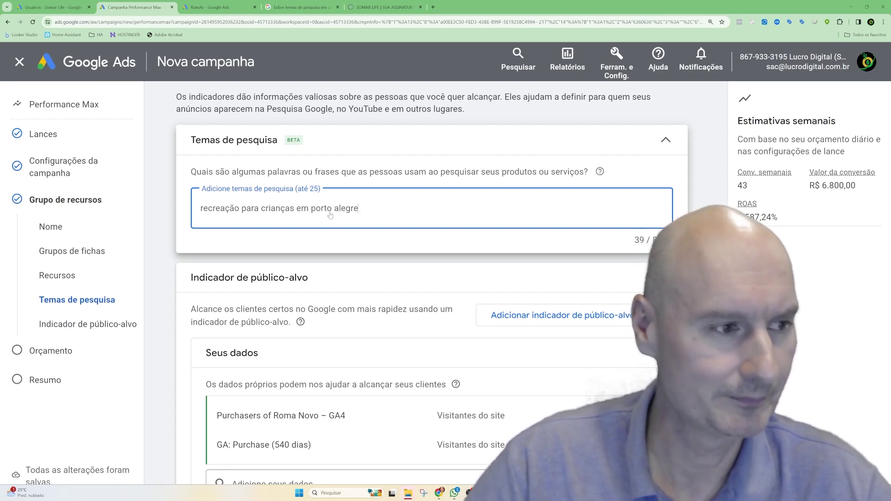
key(Return)
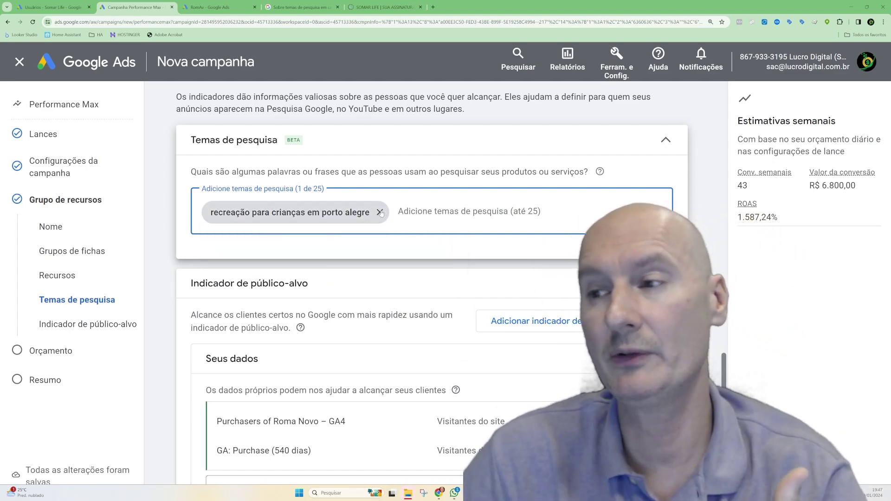
click(380, 212)
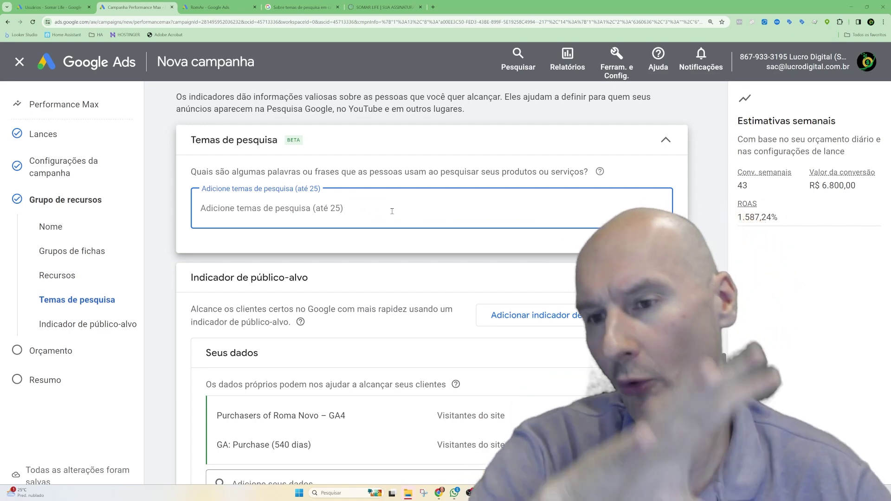
Step: Add "bolsa feminina de couro" as a search theme of the asset group
text(bolsa )
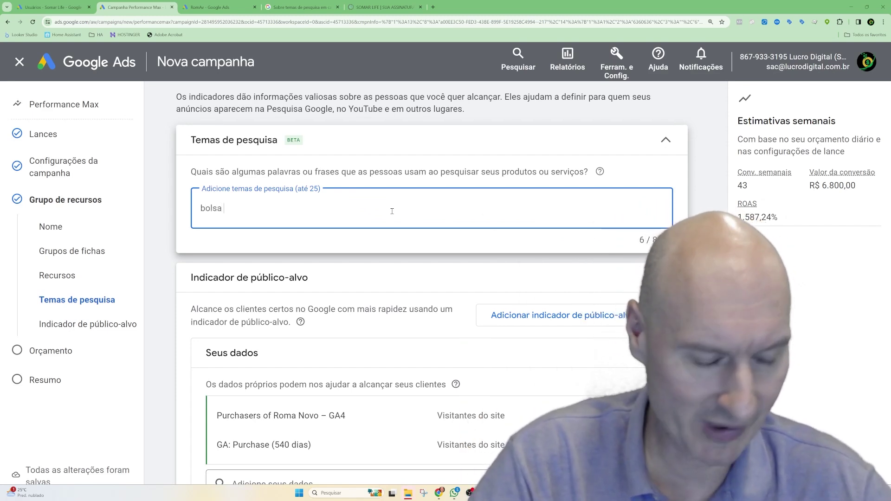
text(feminina d cour)
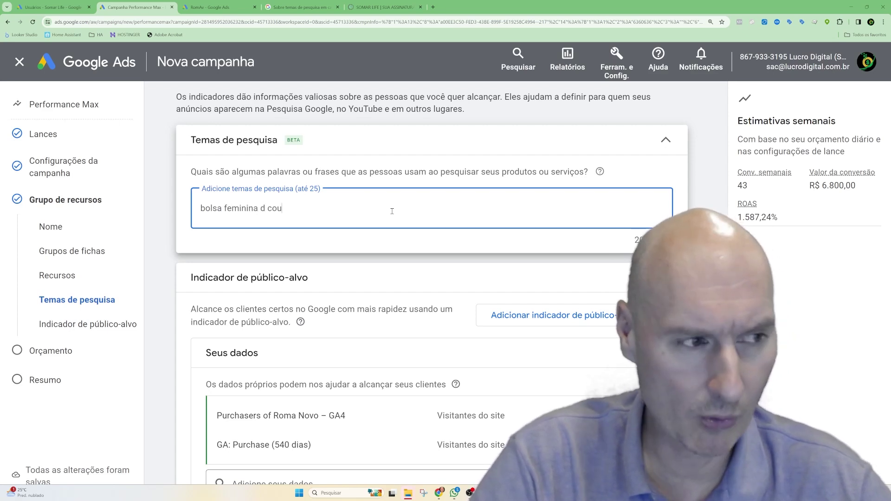
key(BackSpace)
key(BackSpace)
key(BackSpace)
text(e couro)
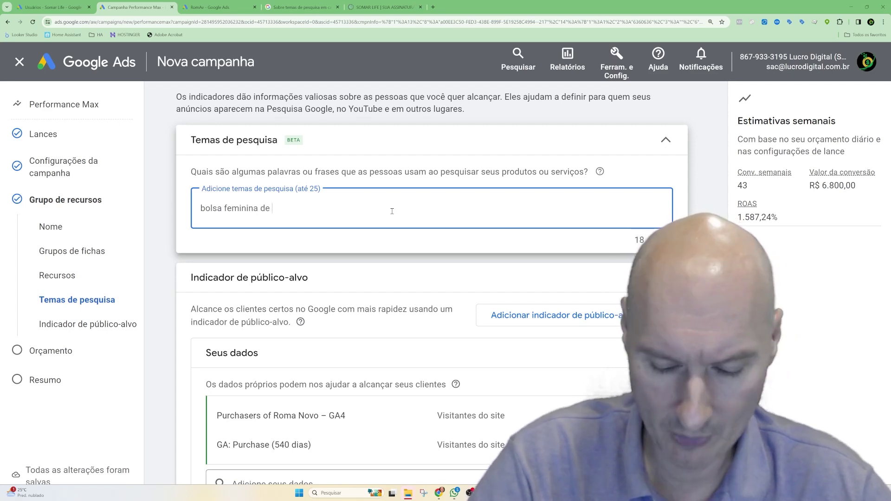
key(Return)
Step: Add "melhor bolsa feminina preço" as a second search theme
text(m)
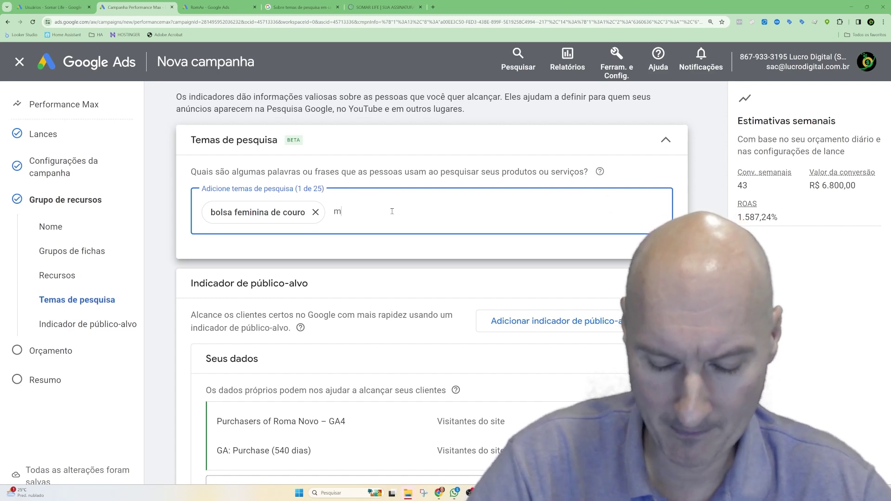
text(elhor bolsa feminina preç)
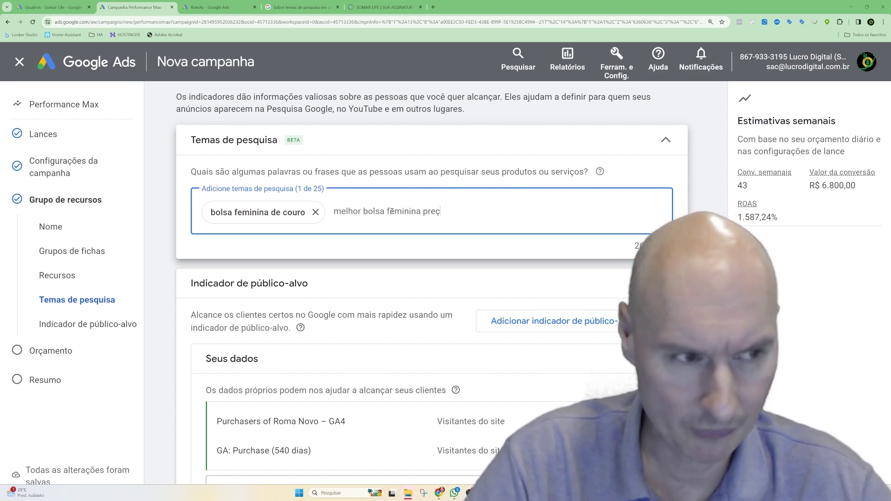
key(BackSpace)
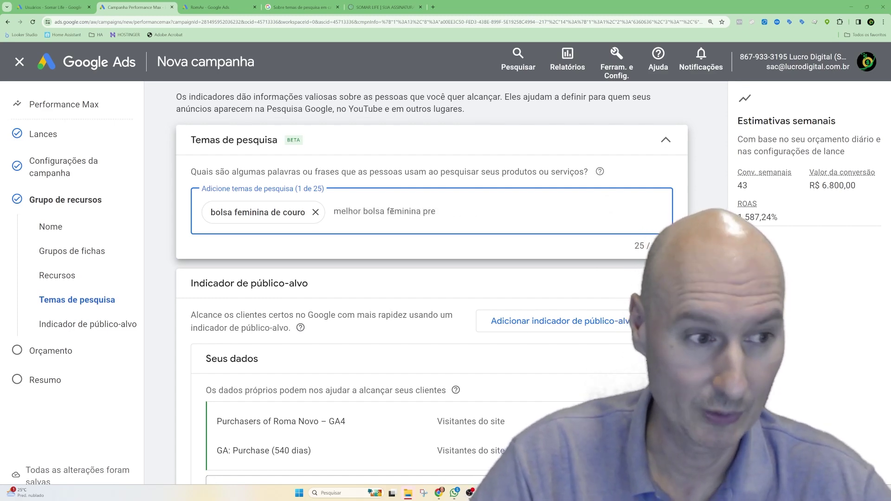
text(ço)
key(Return)
mouse_move(392, 212)
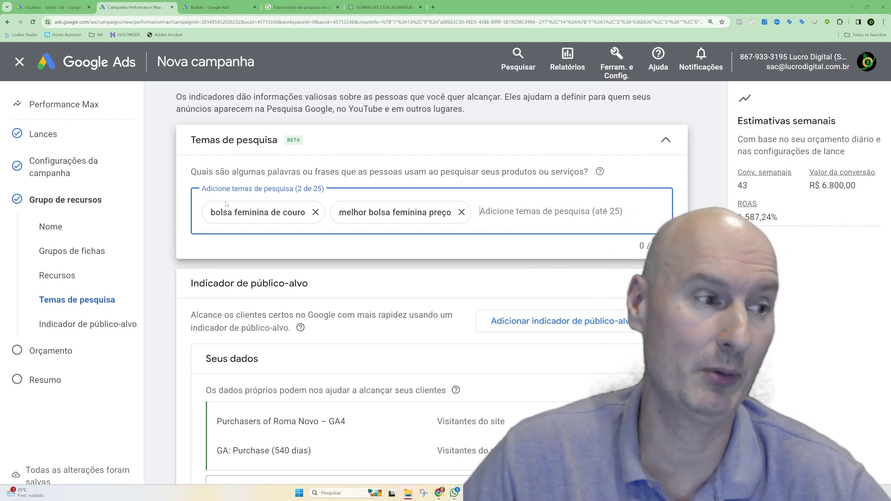
mouse_move(258, 217)
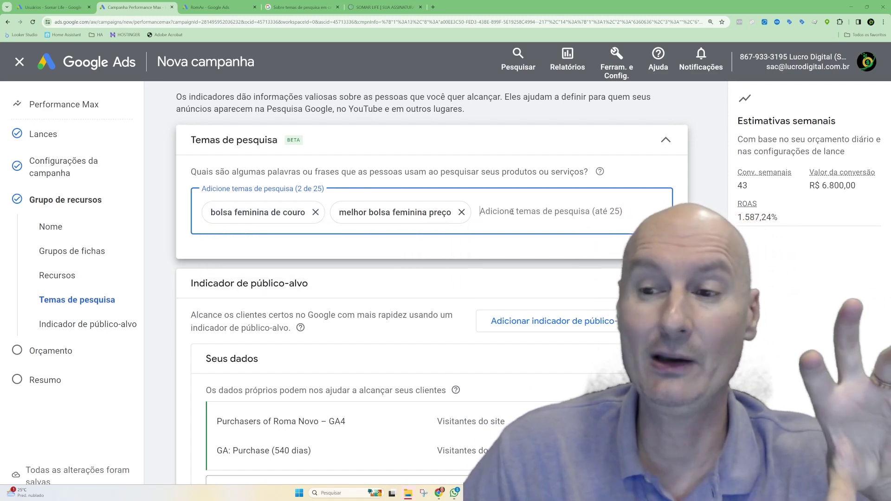
scroll(506, 249, down, 1)
scroll(506, 248, down, 1)
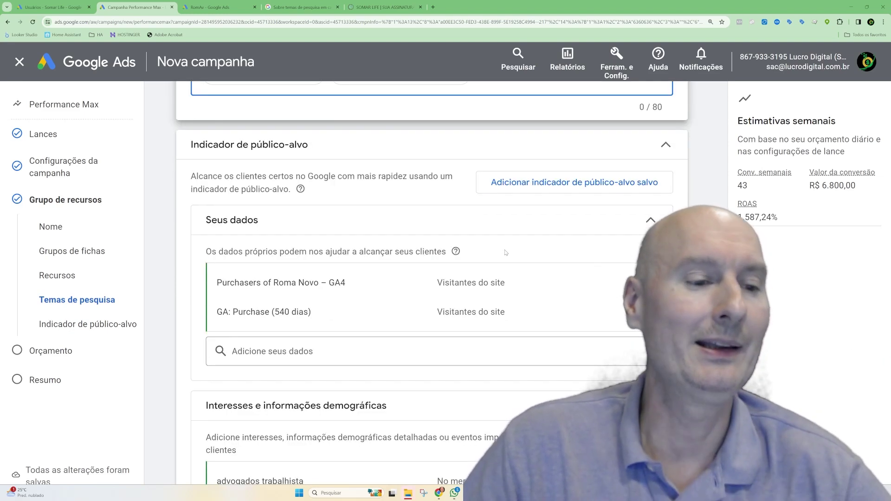
scroll(506, 250, up, 2)
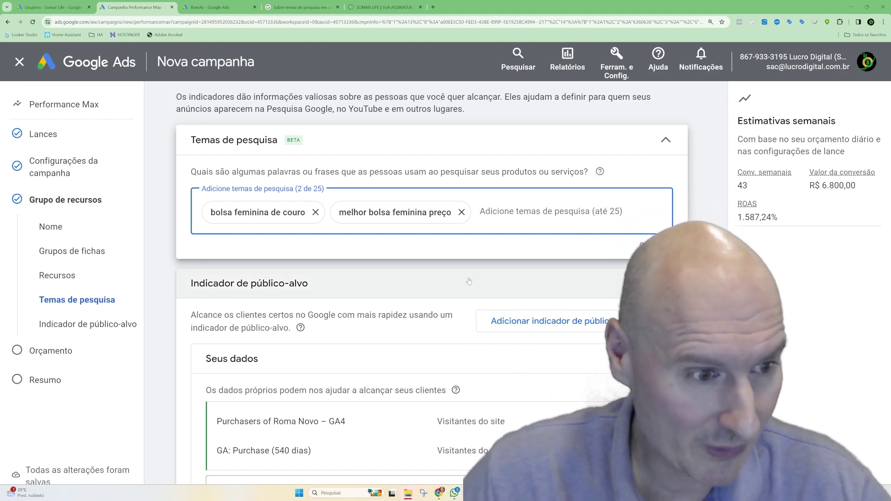
scroll(460, 283, down, 5)
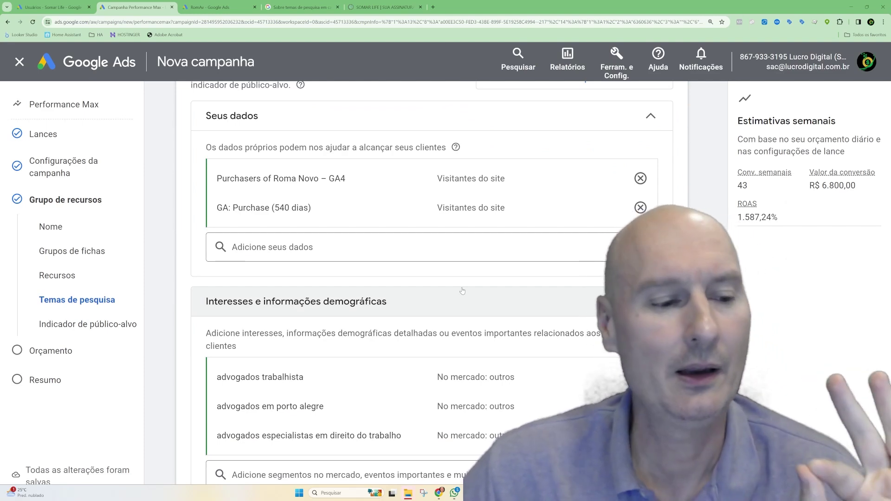
scroll(462, 291, down, 1)
scroll(462, 291, down, 1)
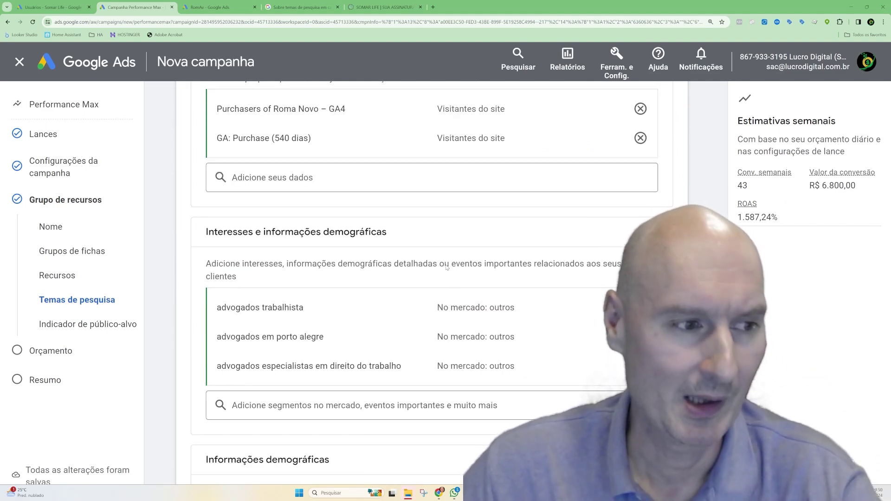
click(401, 362)
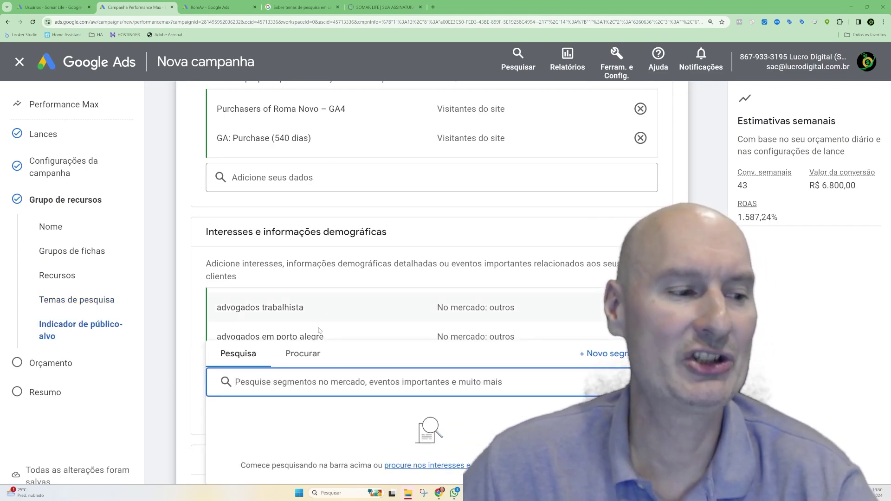
click(594, 354)
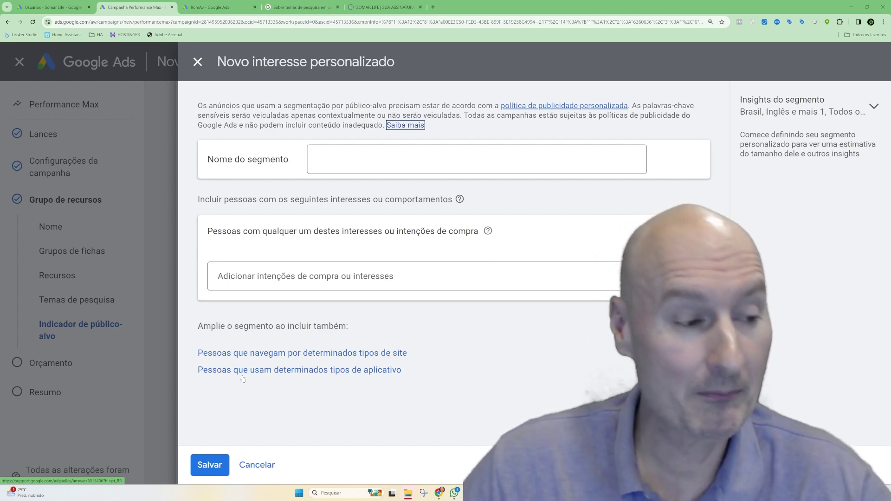
click(263, 464)
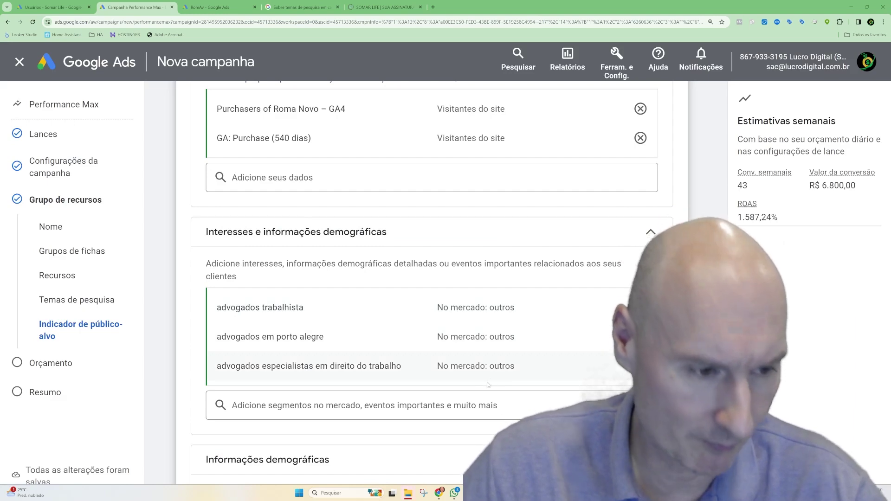
Step: Start a new custom interest segment for the audience signal and add "bolsa de couro feminina" as a purchase intention
click(480, 399)
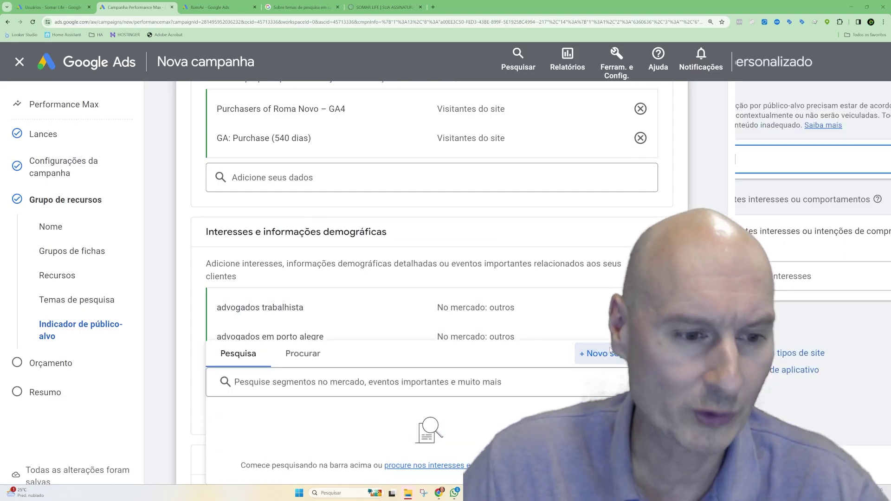
click(596, 353)
click(318, 272)
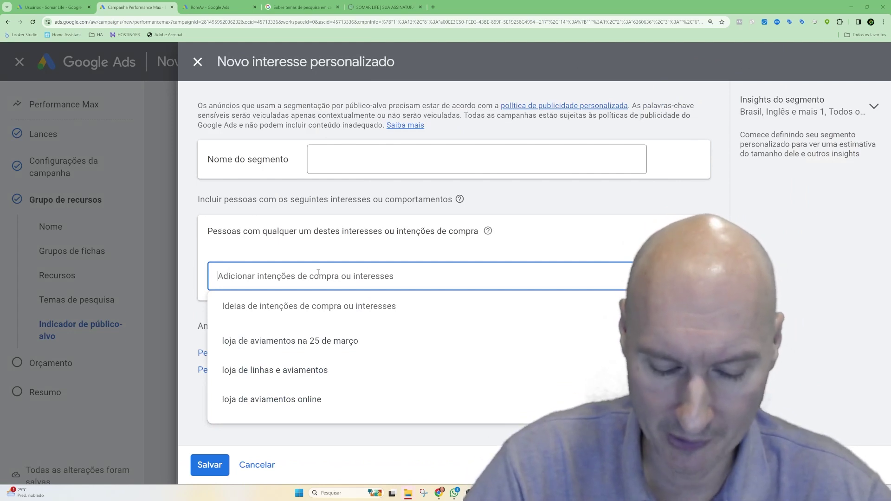
text(bolsa)
key(BackSpace)
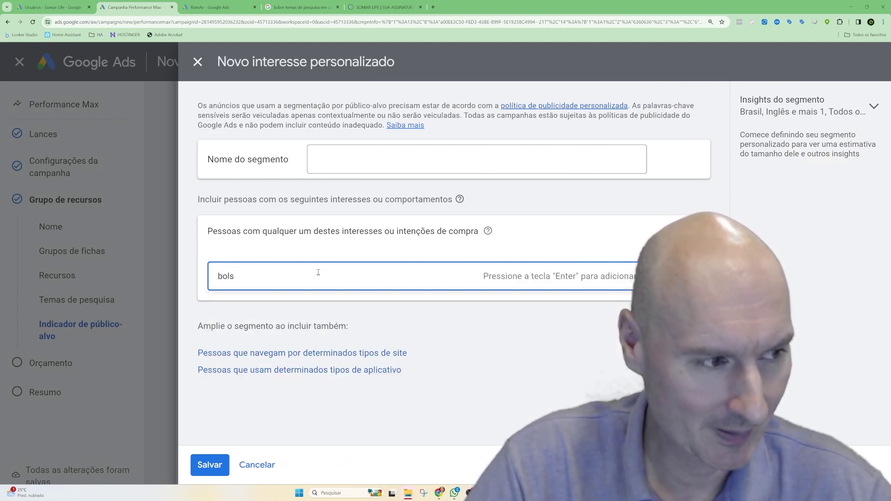
text(a de couro fe)
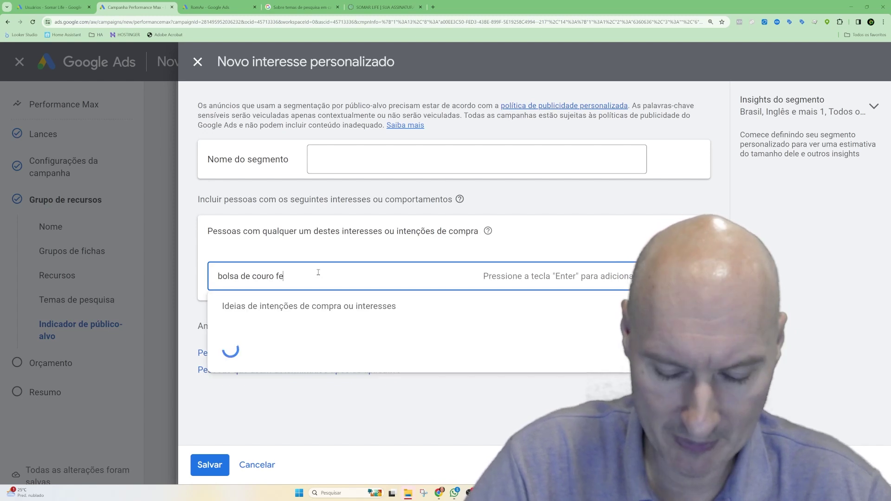
text(minina)
key(Return)
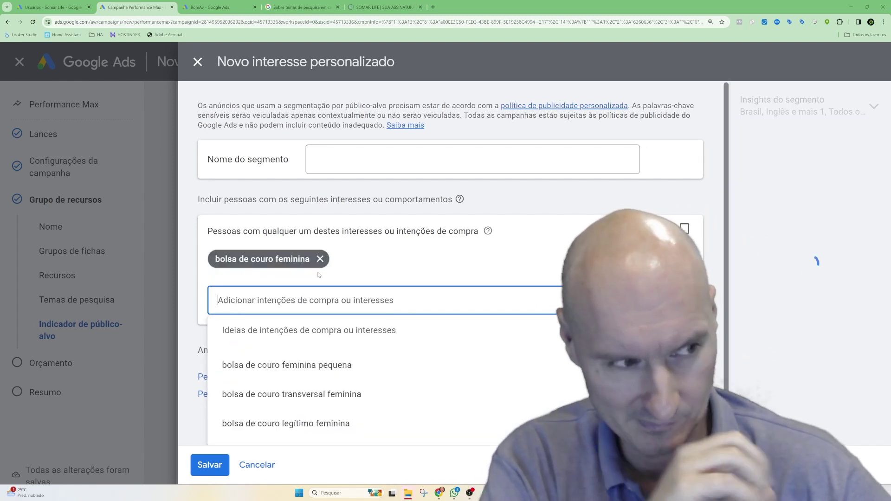
Step: Add "preço de bolsa de couro" to the custom segment's purchase intentions
text(p)
key(BackSpace)
text(preço de)
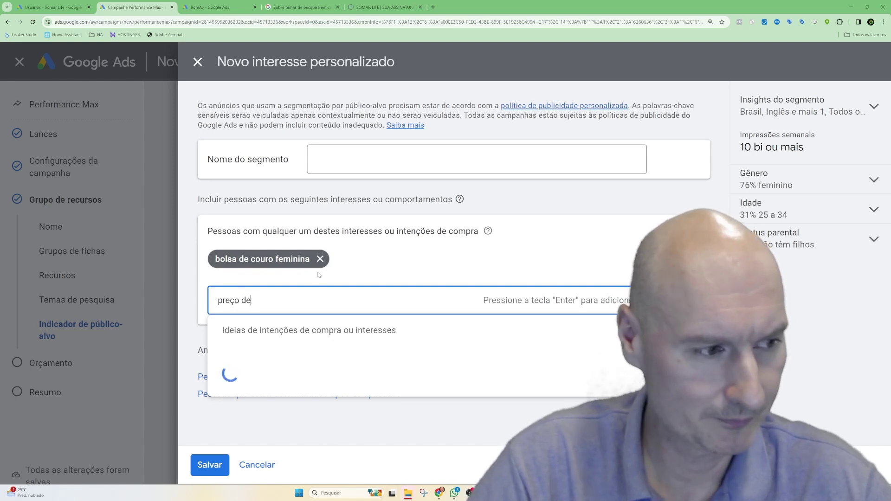
text( bolsa de couro)
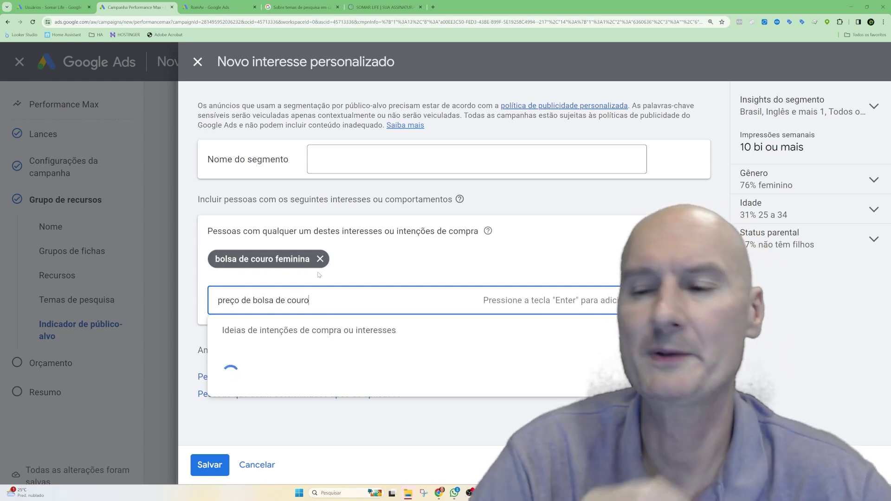
key(Return)
Step: Try "bolsa" as a purchase intention, remove it, and cancel the new custom segment
text(bolsa)
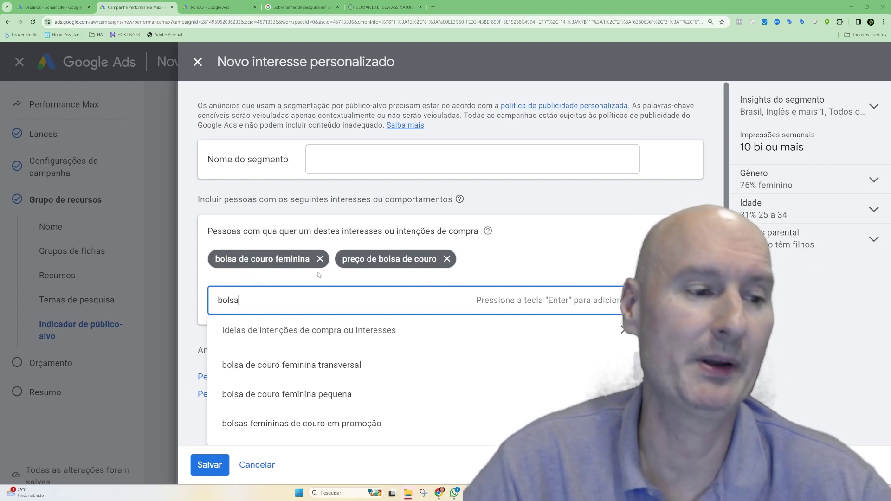
key(Return)
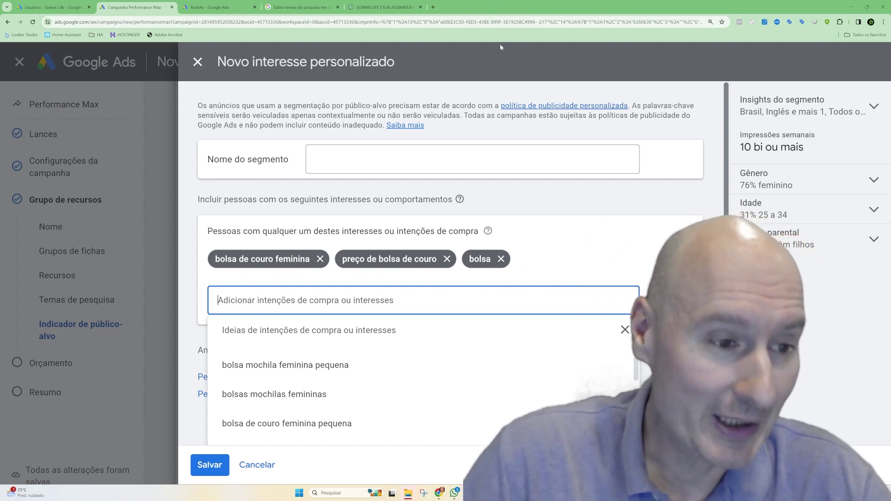
click(500, 258)
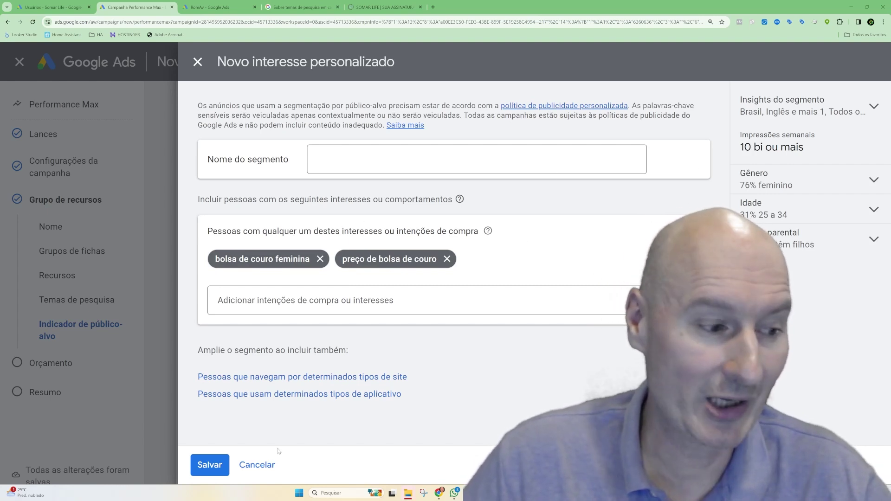
click(258, 466)
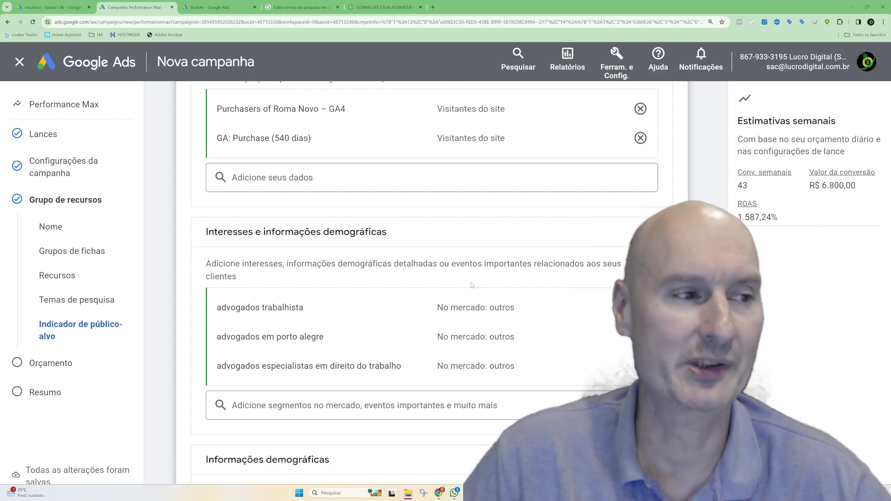
Step: Examine the signal's own data and browse the segment categories available for interests and demographics
scroll(470, 292, up, 2)
mouse_move(307, 190)
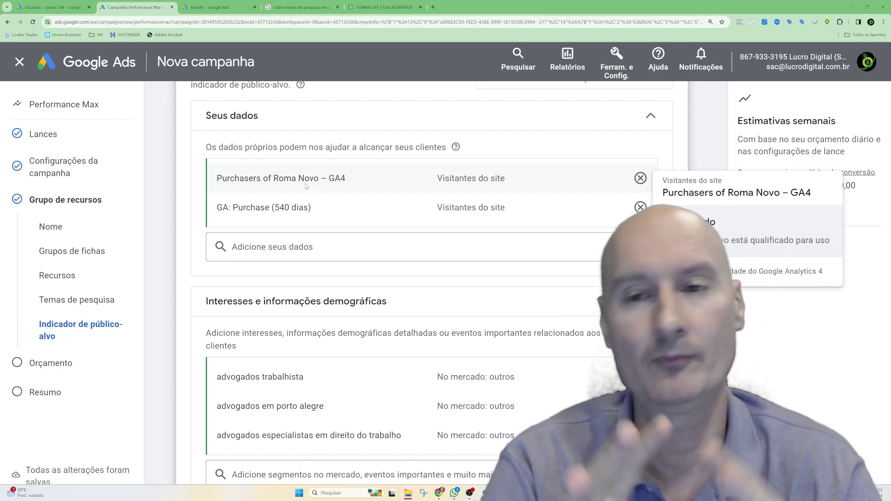
scroll(315, 197, down, 1)
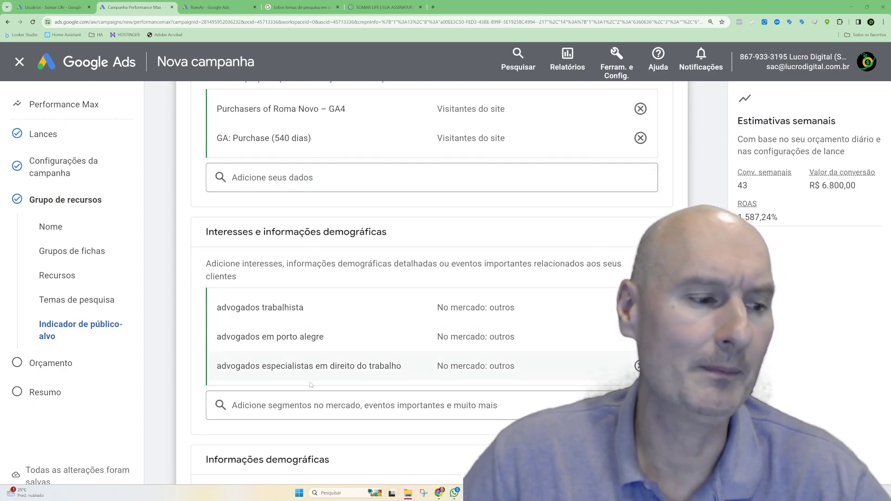
click(306, 405)
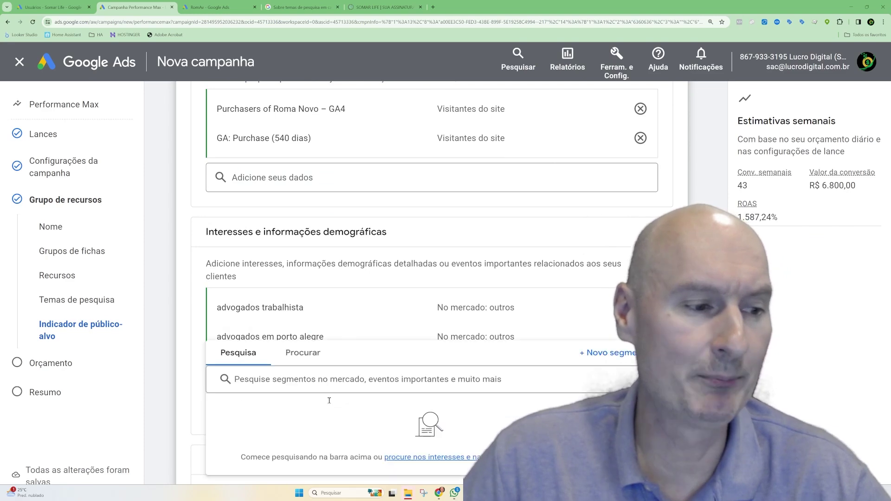
click(312, 356)
scroll(362, 306, down, 1)
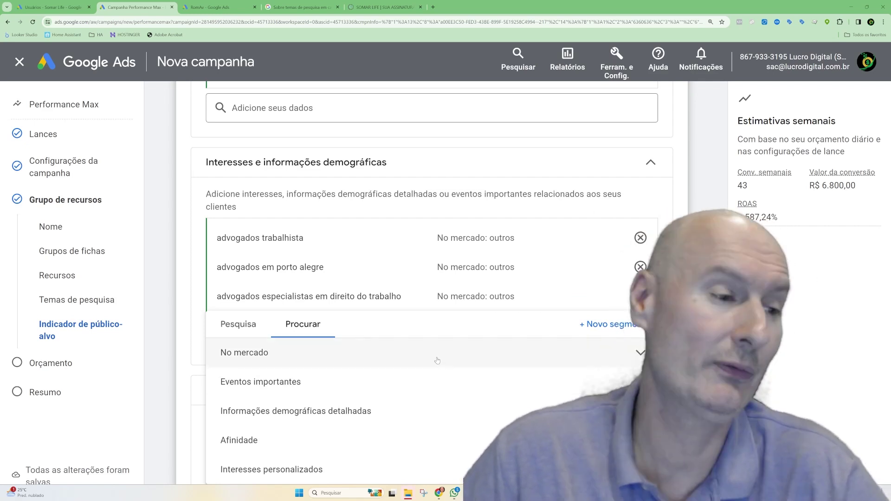
click(244, 327)
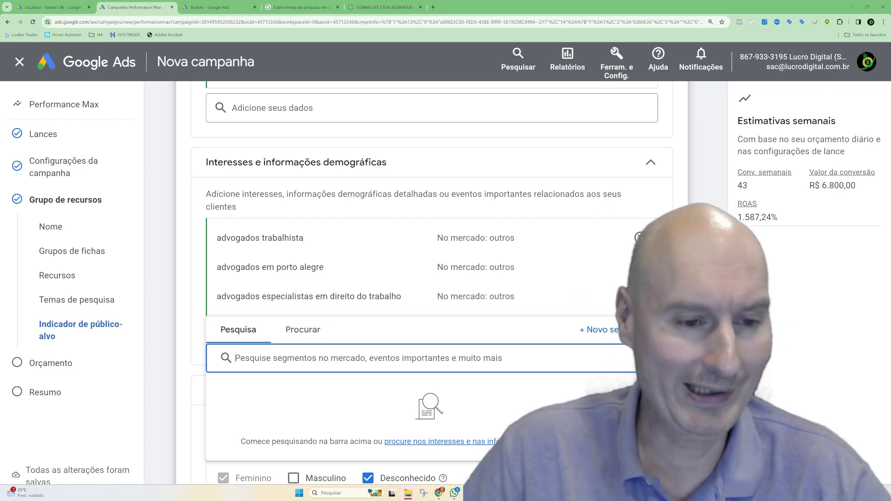
key(Escape)
scroll(431, 278, down, 3)
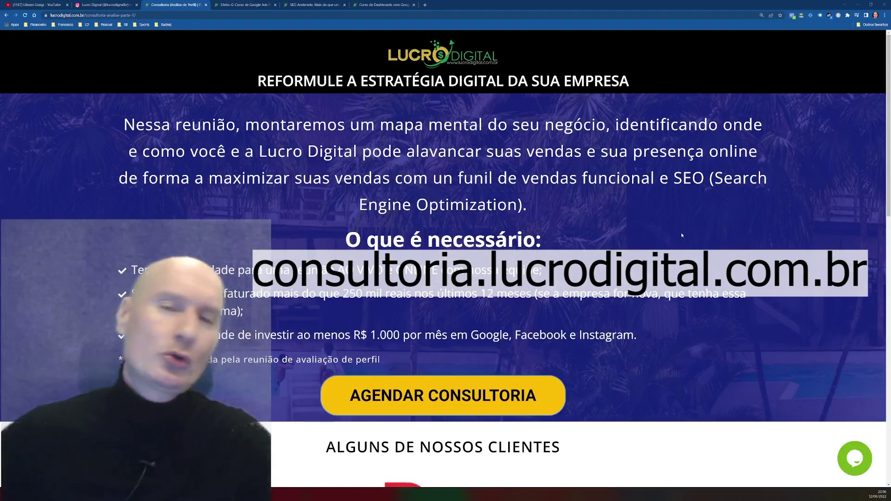
scroll(681, 233, down, 7)
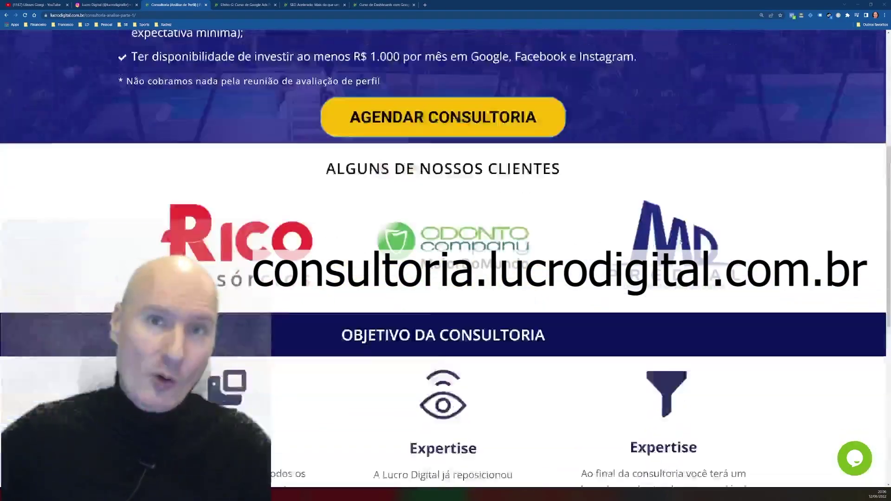
scroll(681, 242, down, 5)
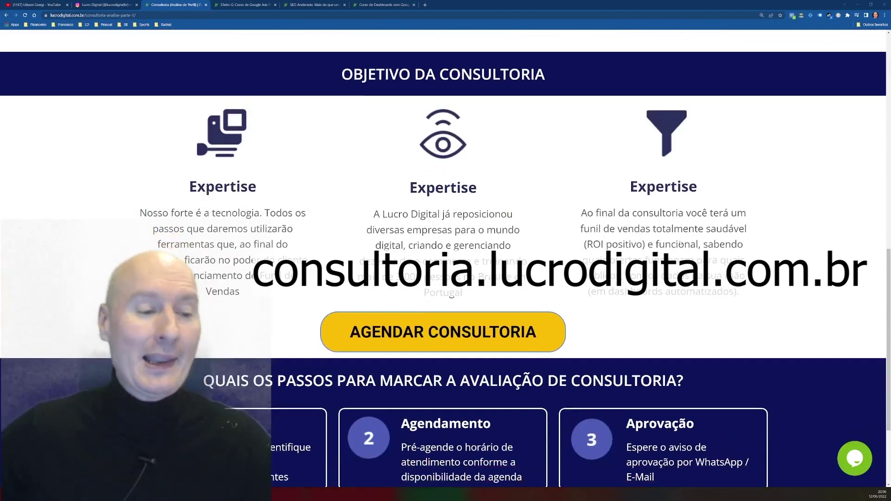